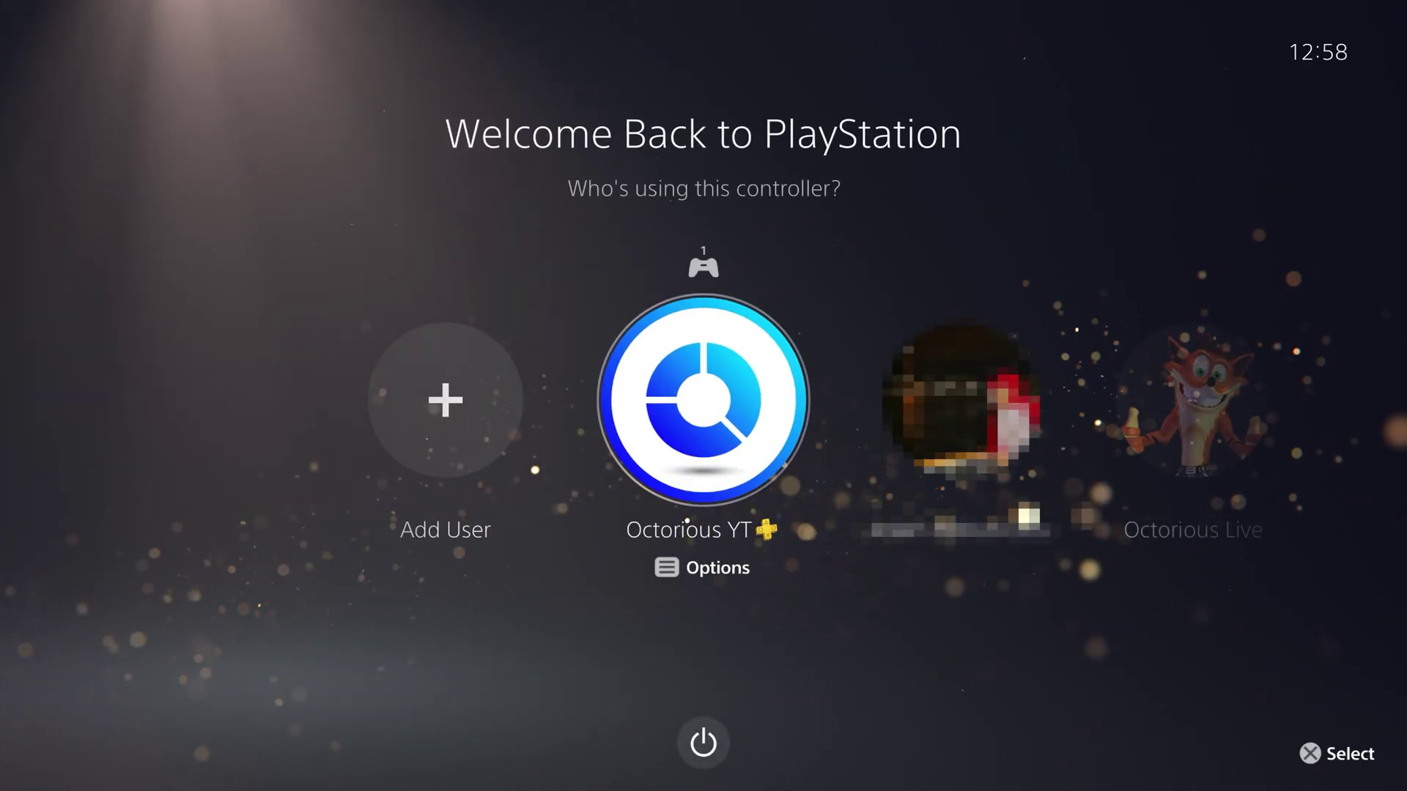
Start adding a new user to the PS5 and accept the System Software Licence Agreement.
key("Return")
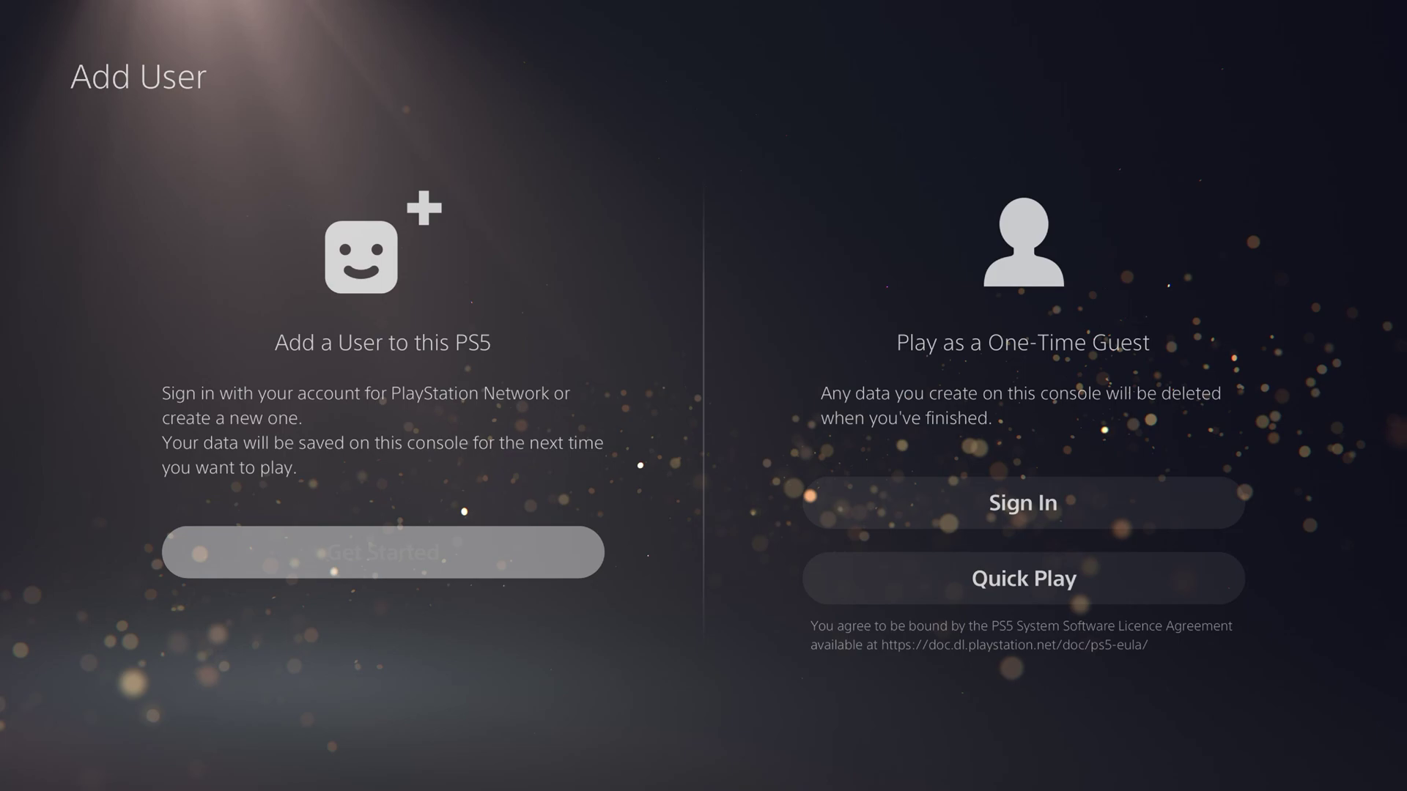
key("Return")
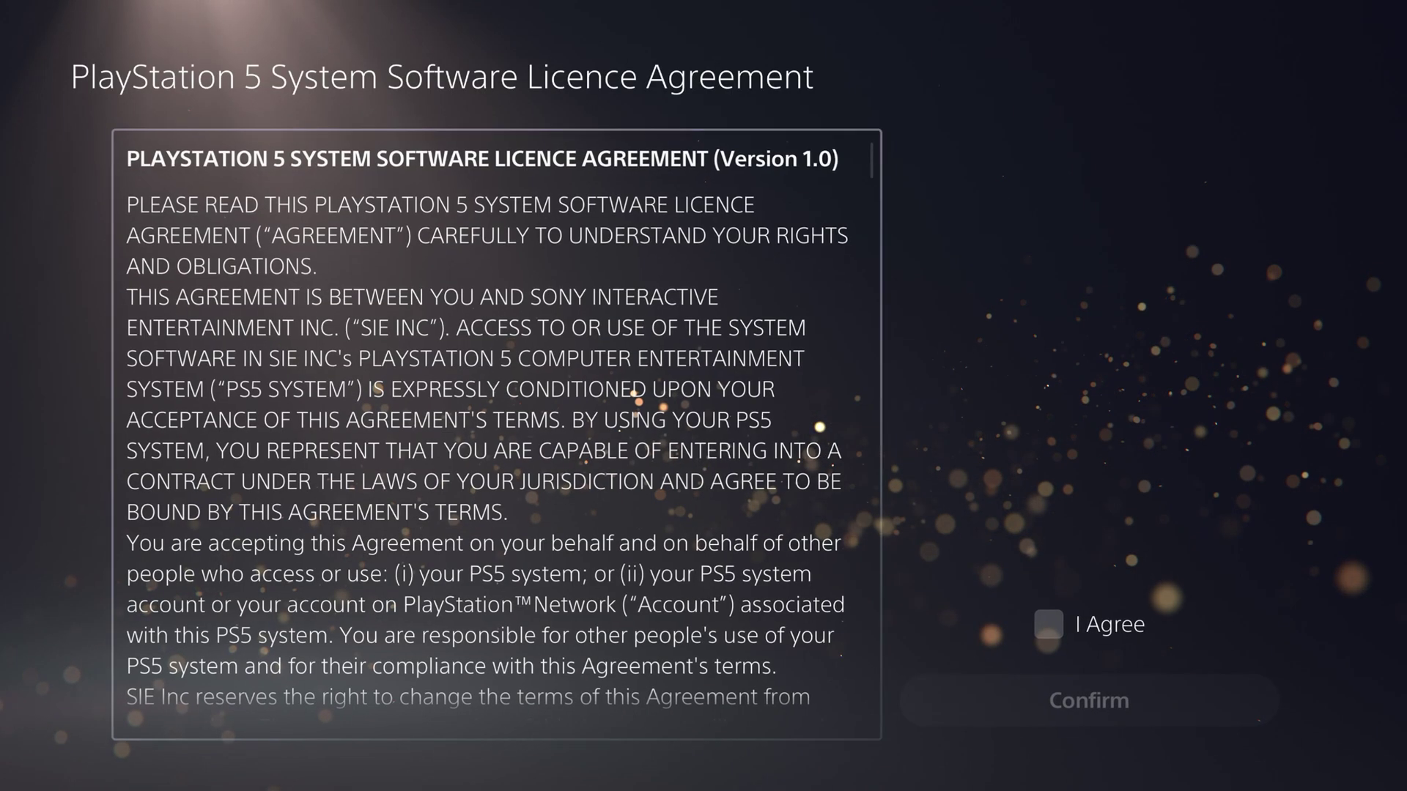
key("Return")
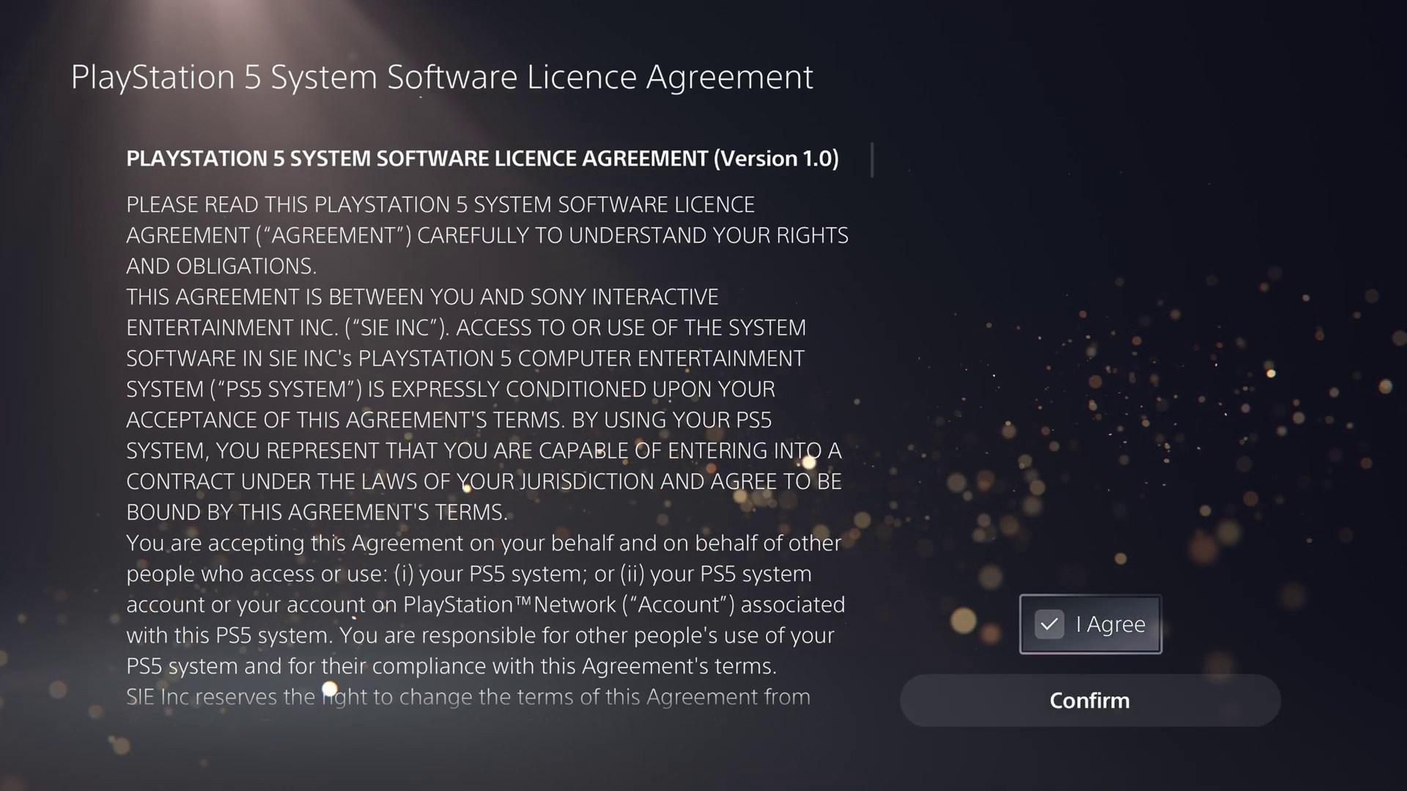
key("Down")
key("Return")
Begin creating a new account for the added user instead of signing in with an existing one.
key("Down")
key("Down")
key("Down")
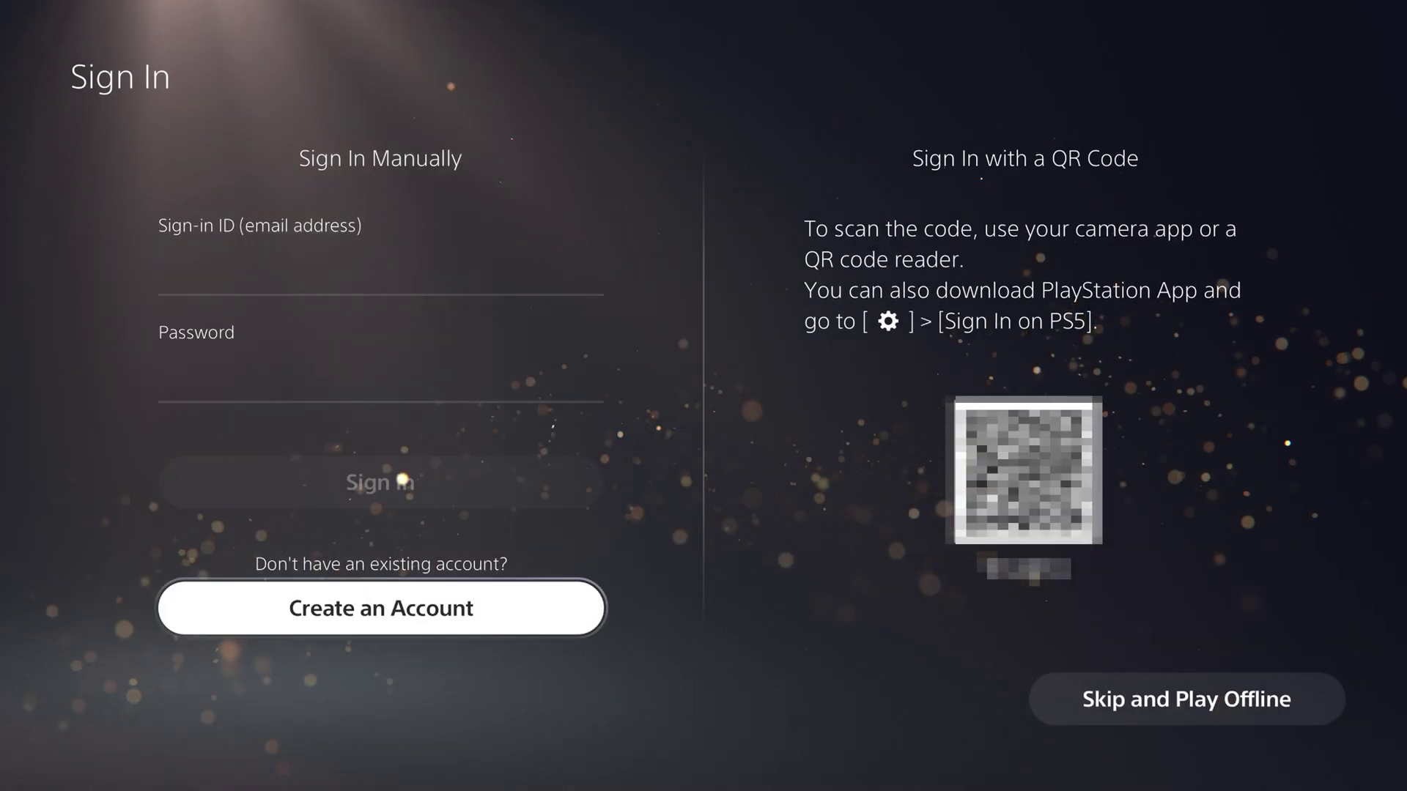
key("Return")
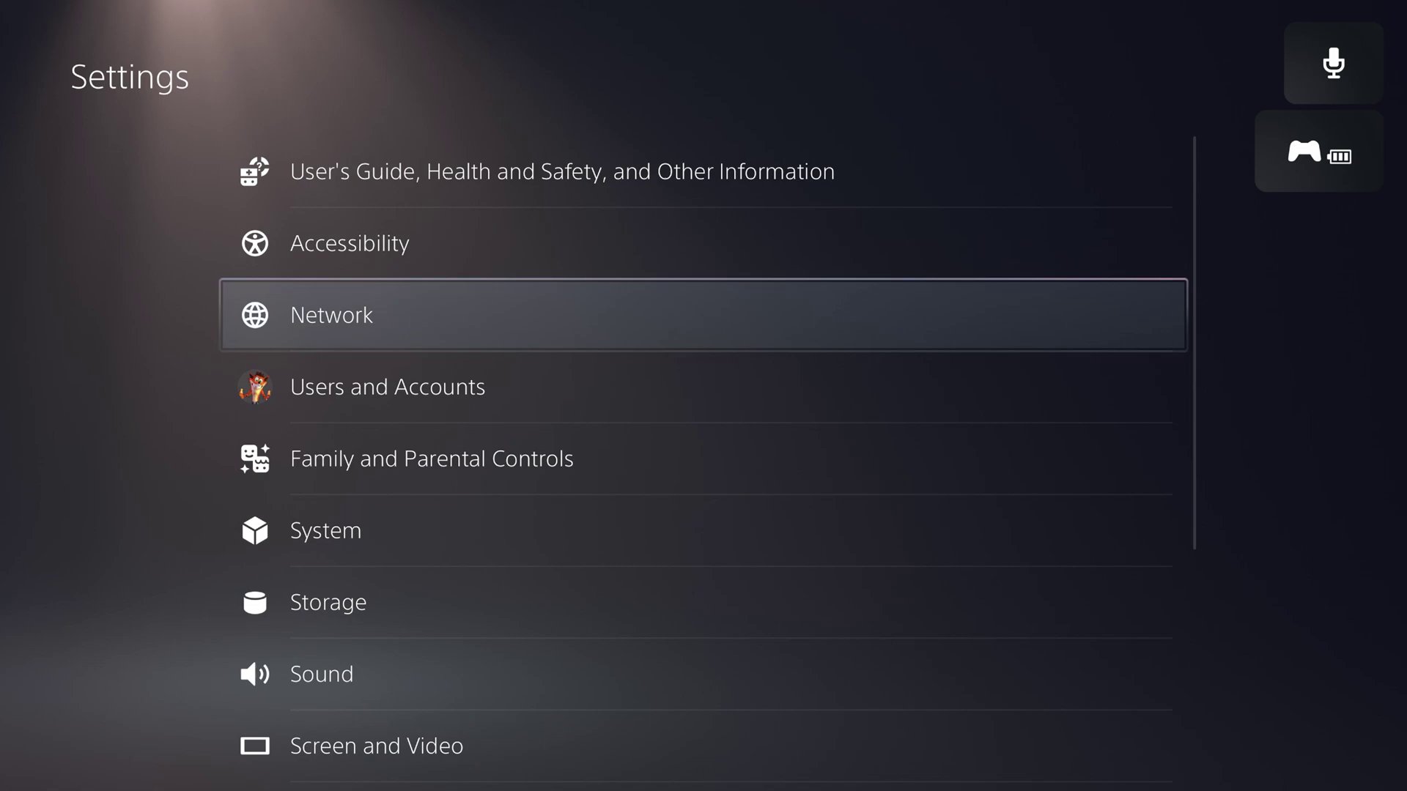
Enable Console Sharing and Offline Play in the Users and Accounts settings.
key("Down")
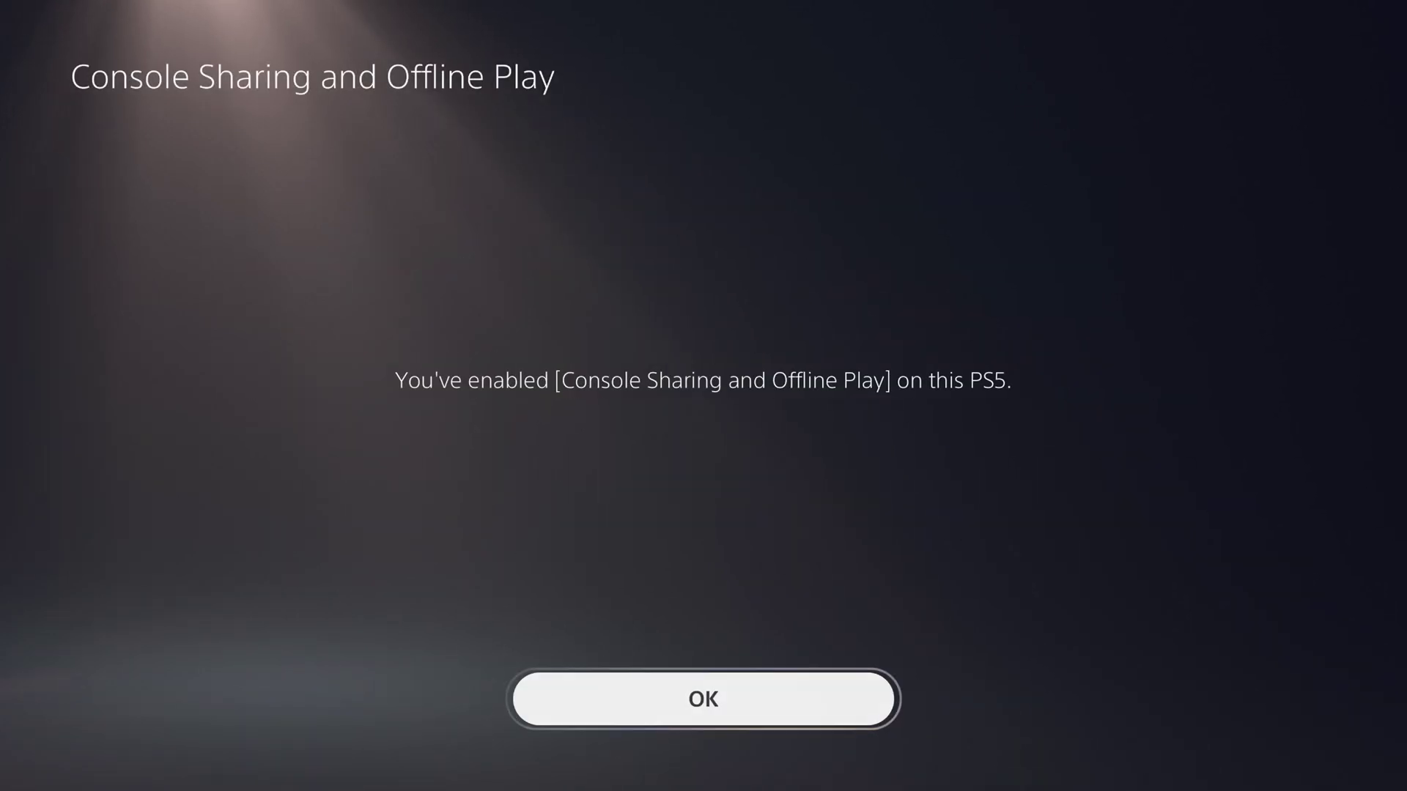
key("Return")
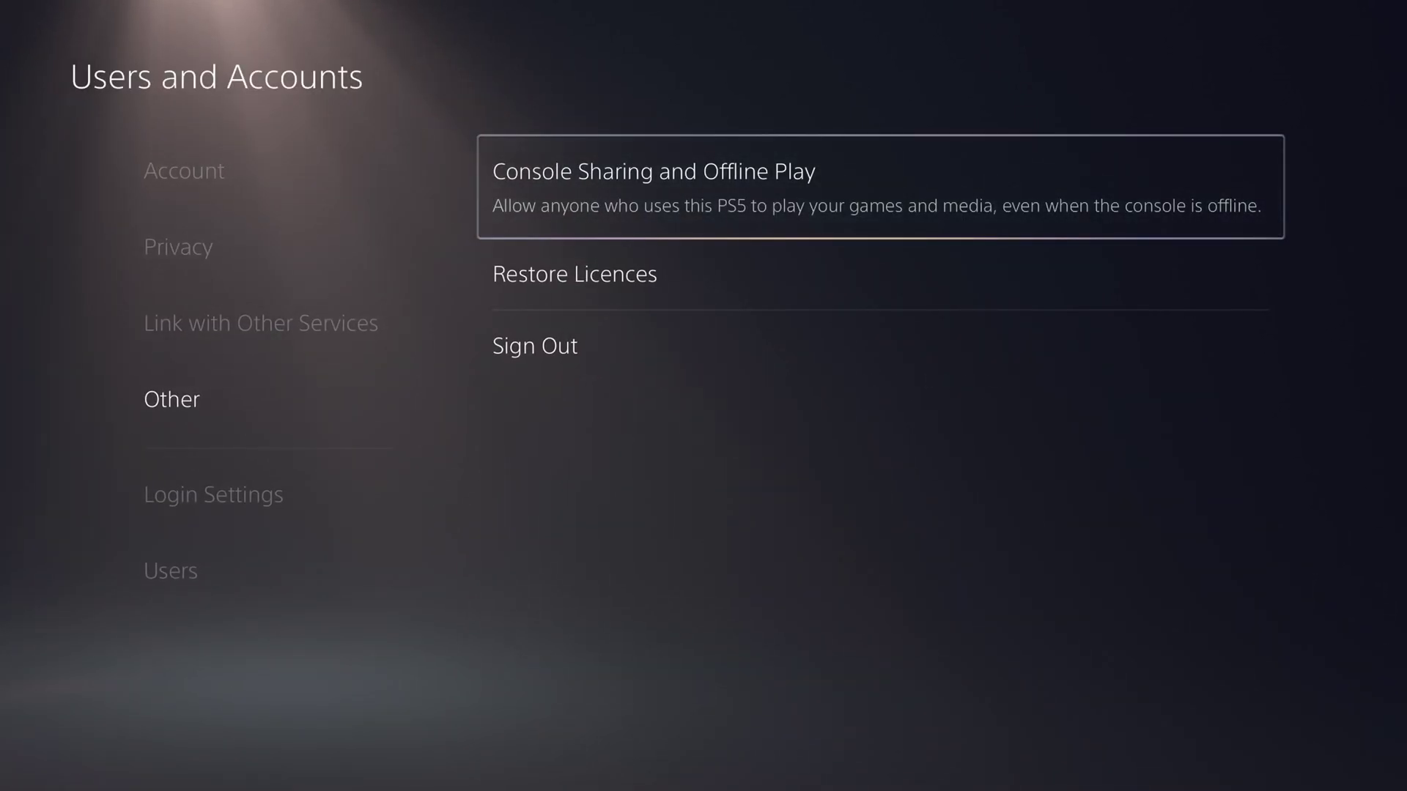
Leave the account settings by choosing to switch to another user from the current profile.
key("super")
key("Return")
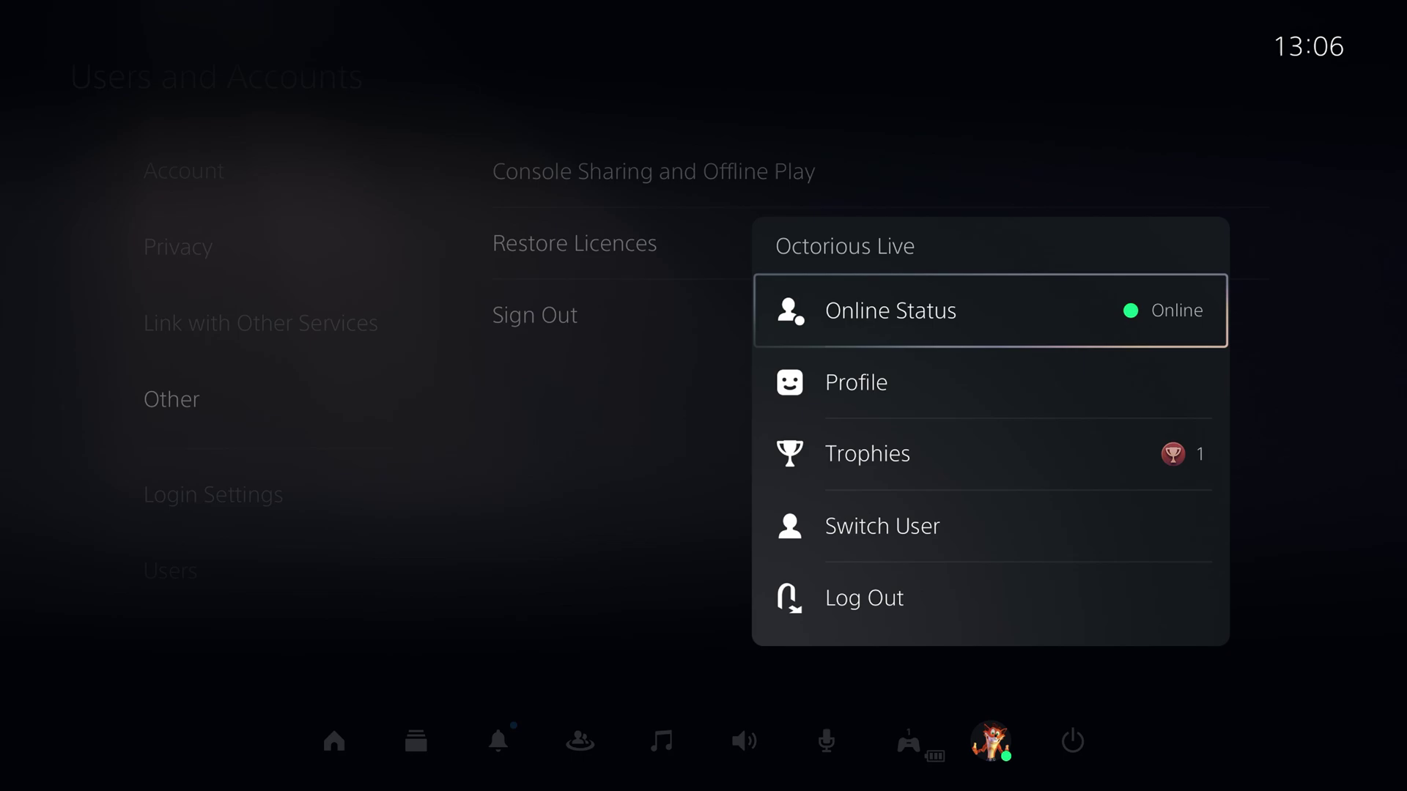
key("Down")
key("Down")
key("Down")
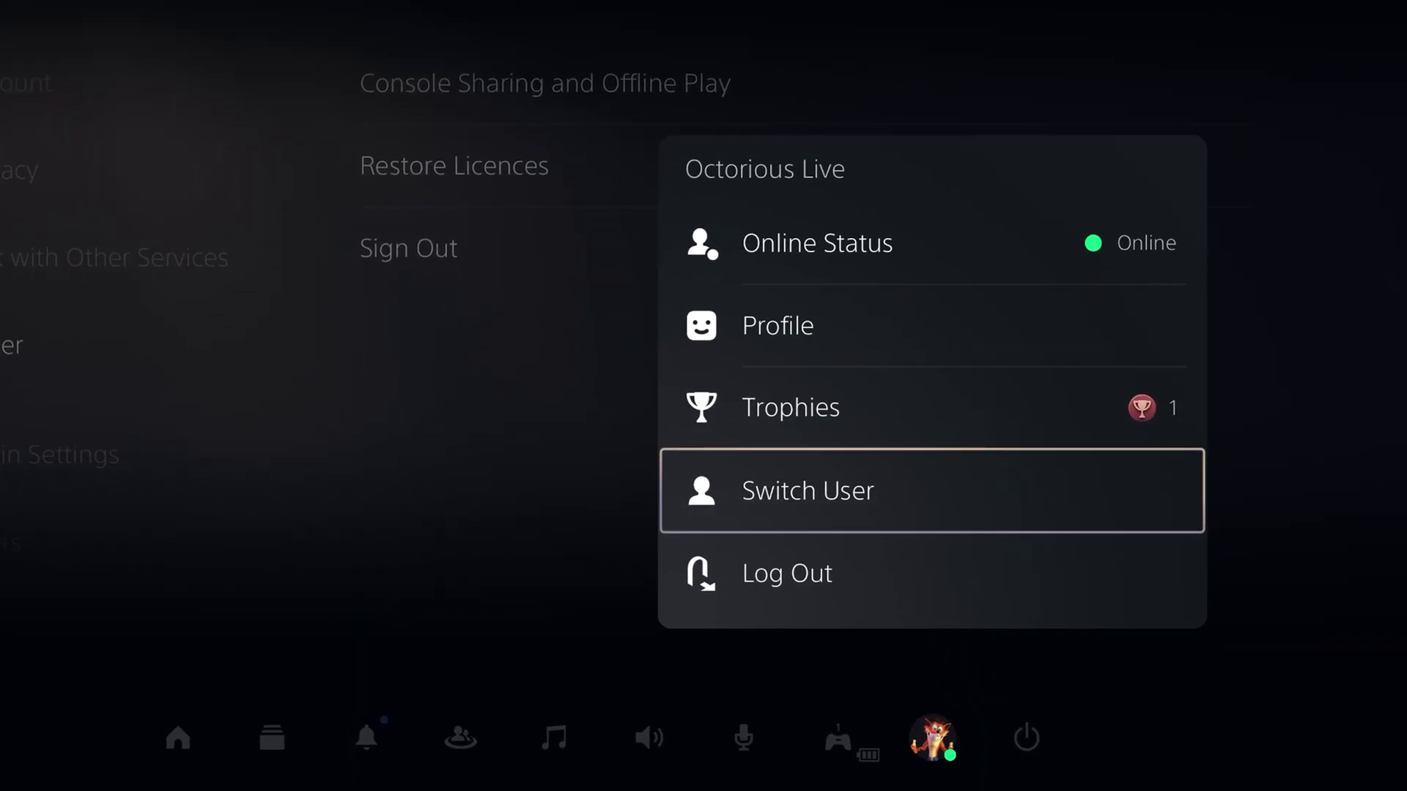
key("Return")
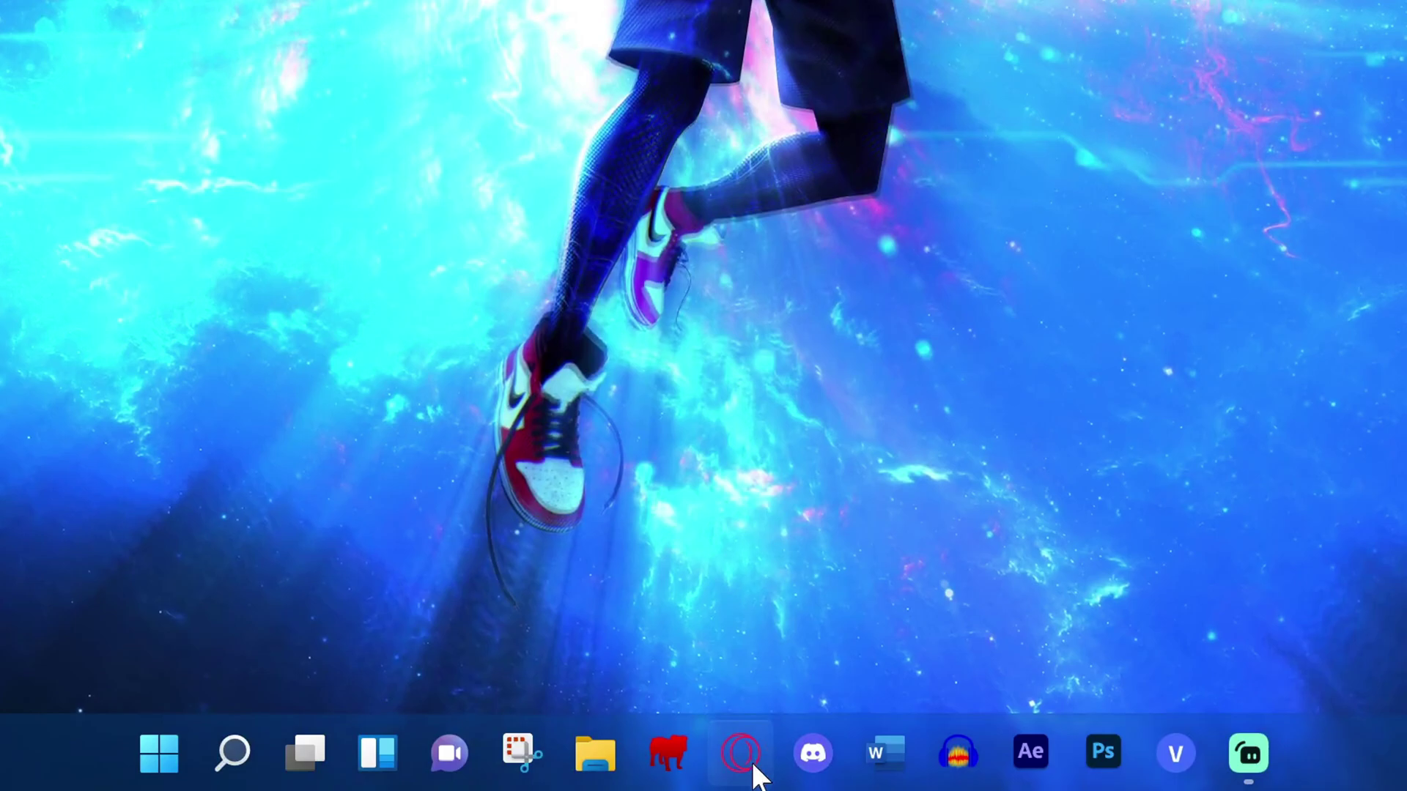
Switch to the Opera GX browser and browse the Octorious server in its built-in Discord.
left_click(724, 769)
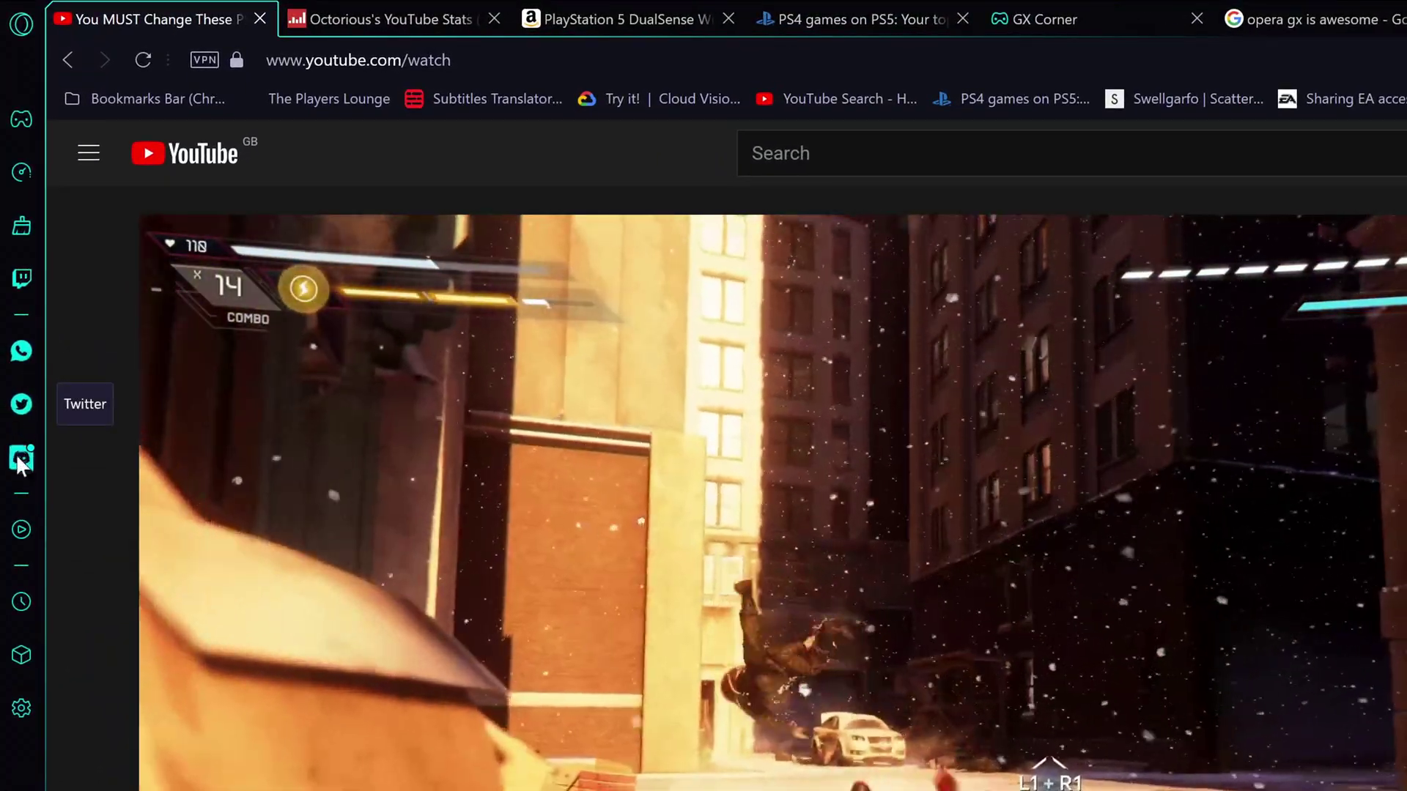
left_click(21, 457)
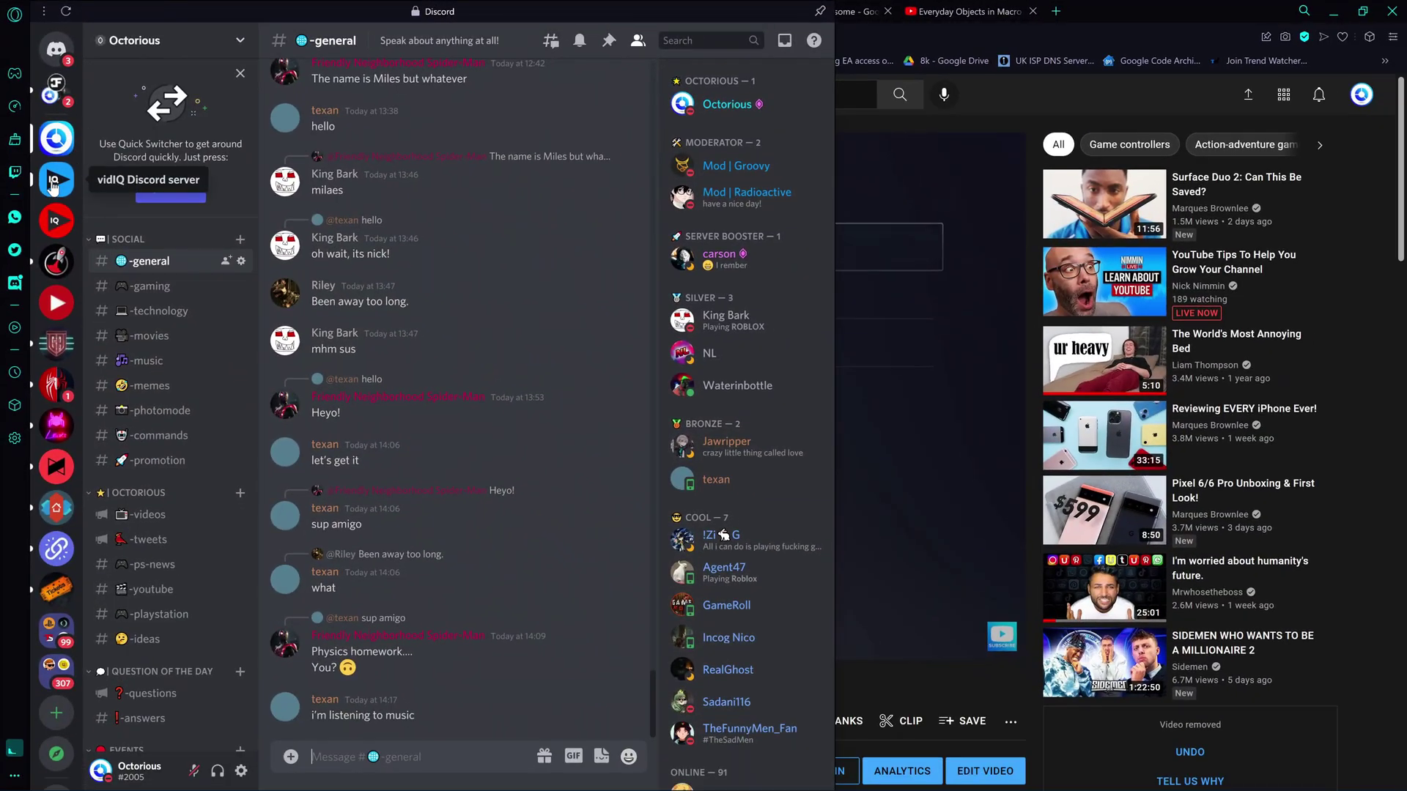
scroll(379, 506, "down", 7)
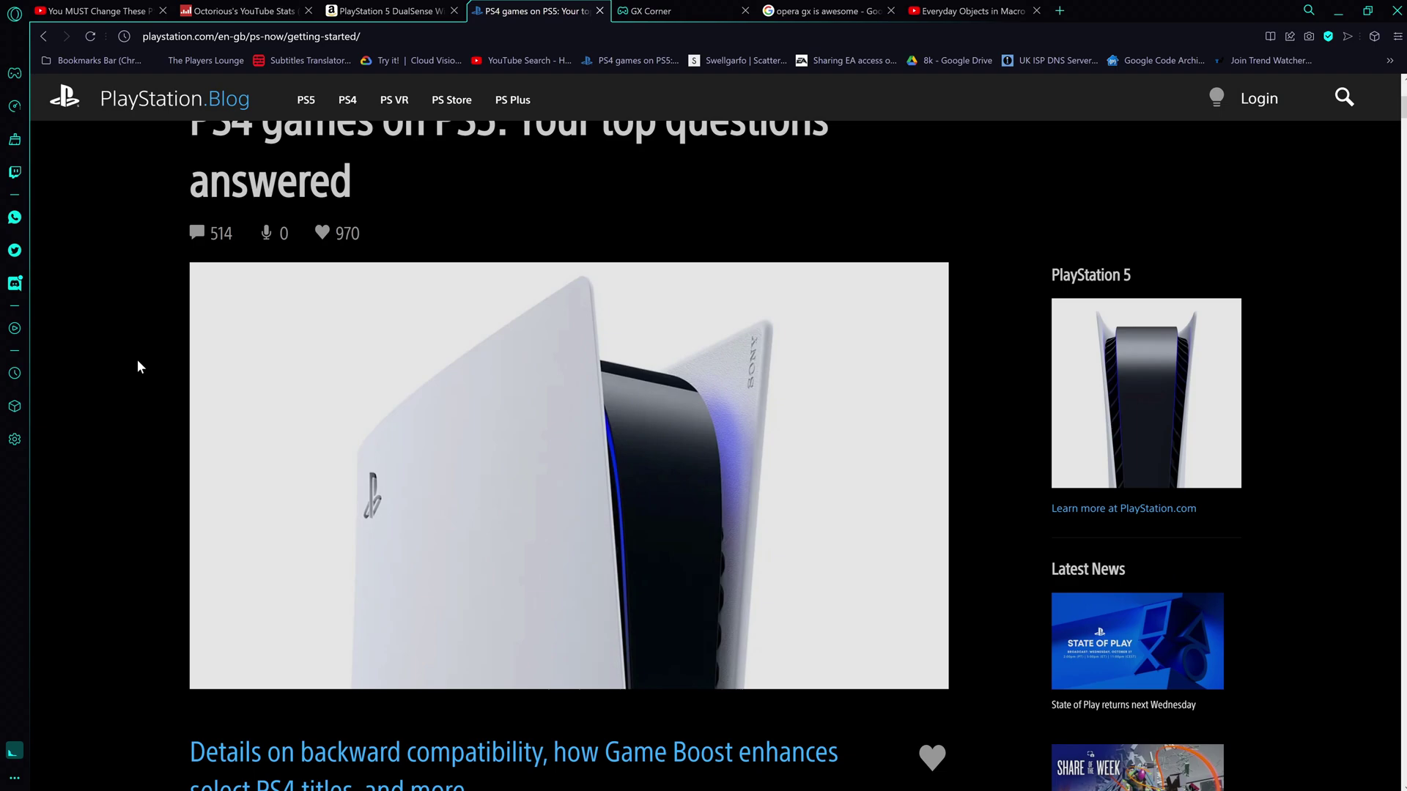
Look at the browser's built-in media player and its VPN options.
left_click(15, 333)
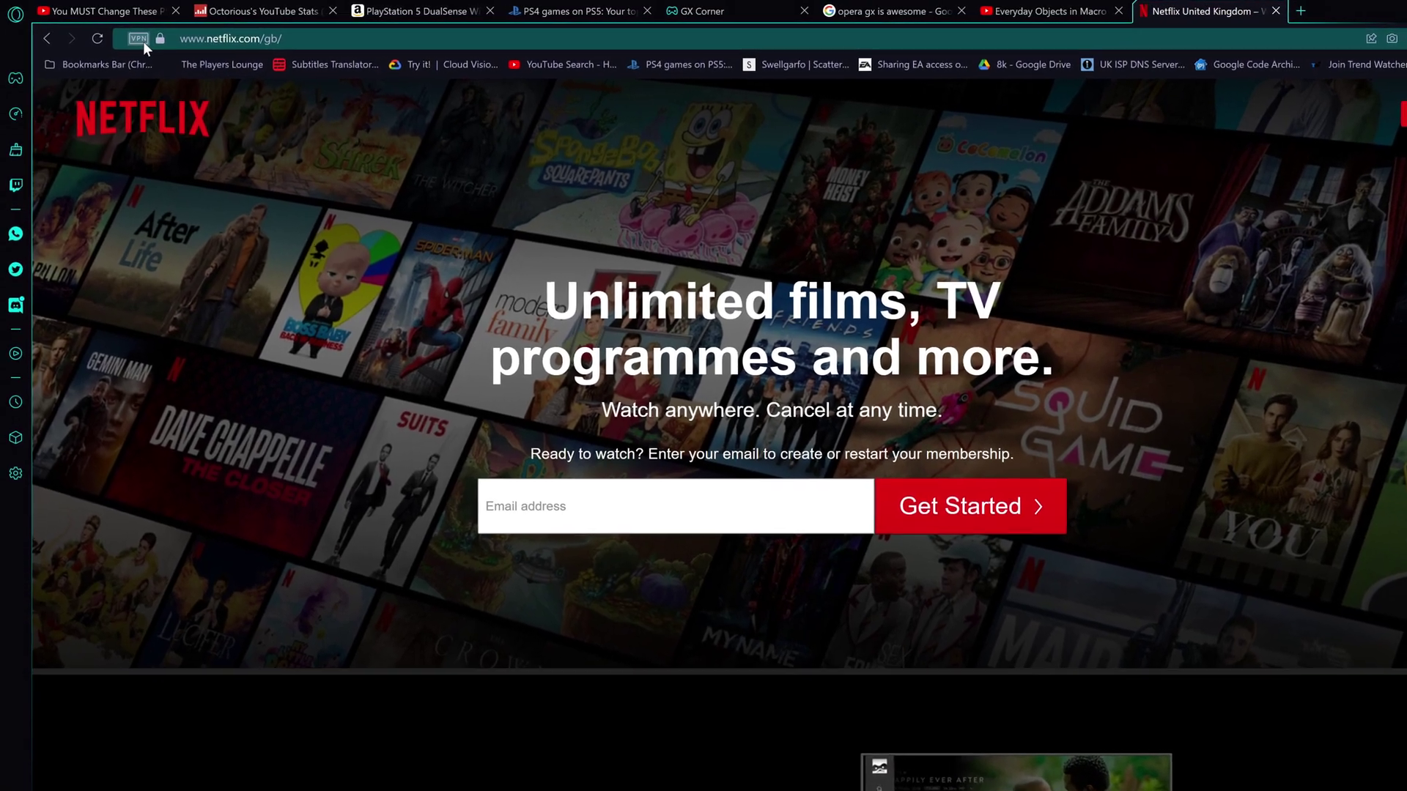
left_click(128, 37)
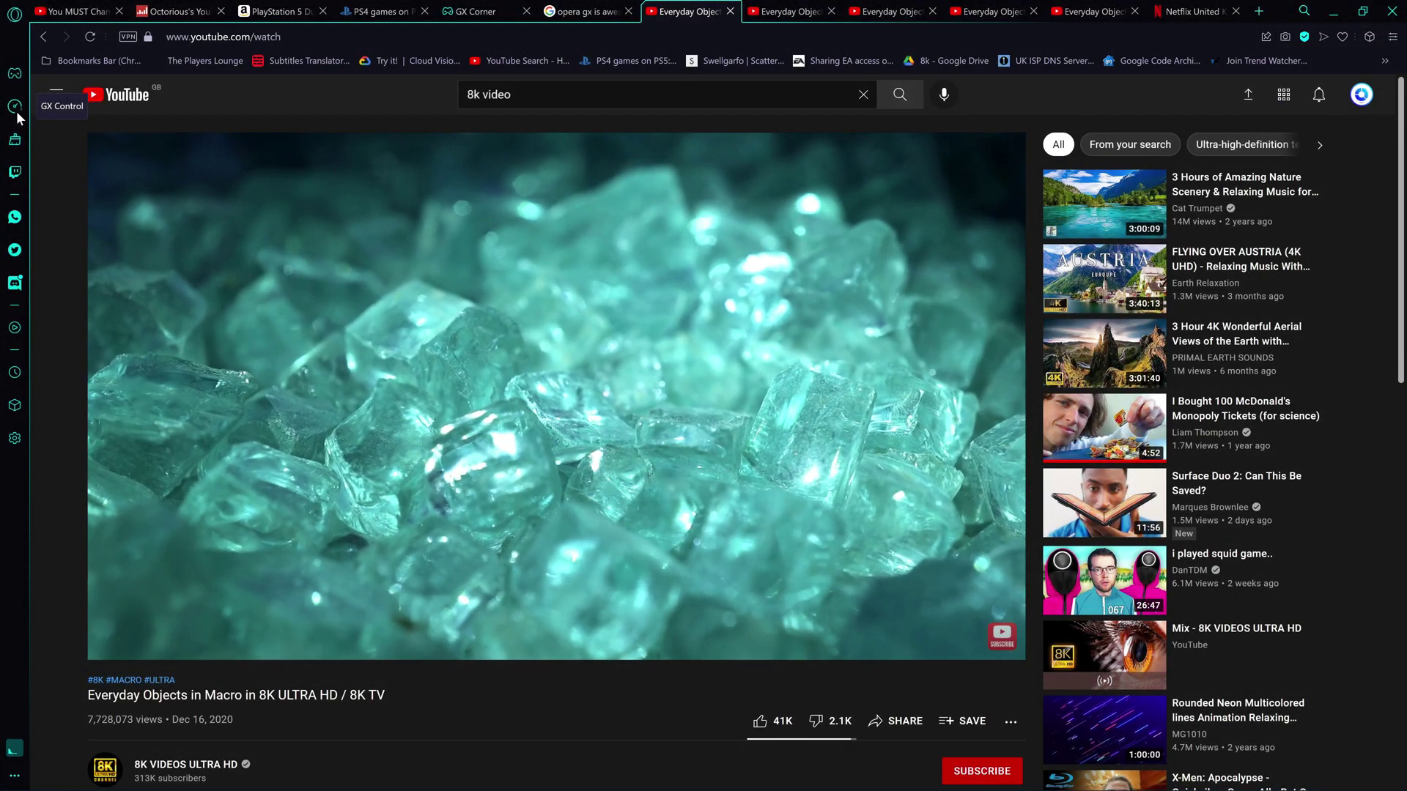
Turn on the RAM Limiter in GX Control and raise its memory limit.
left_click(15, 108)
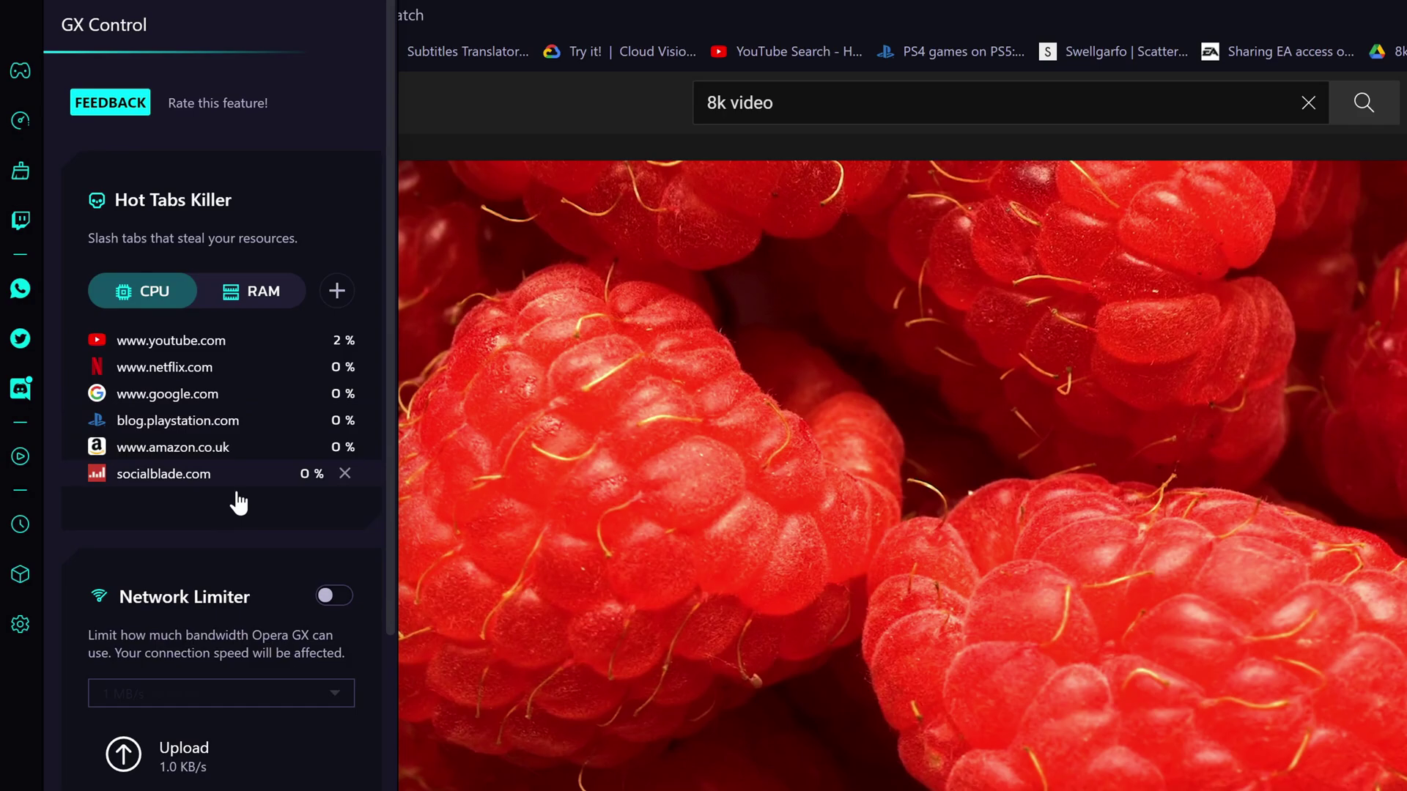
scroll(220, 586, "down", 5)
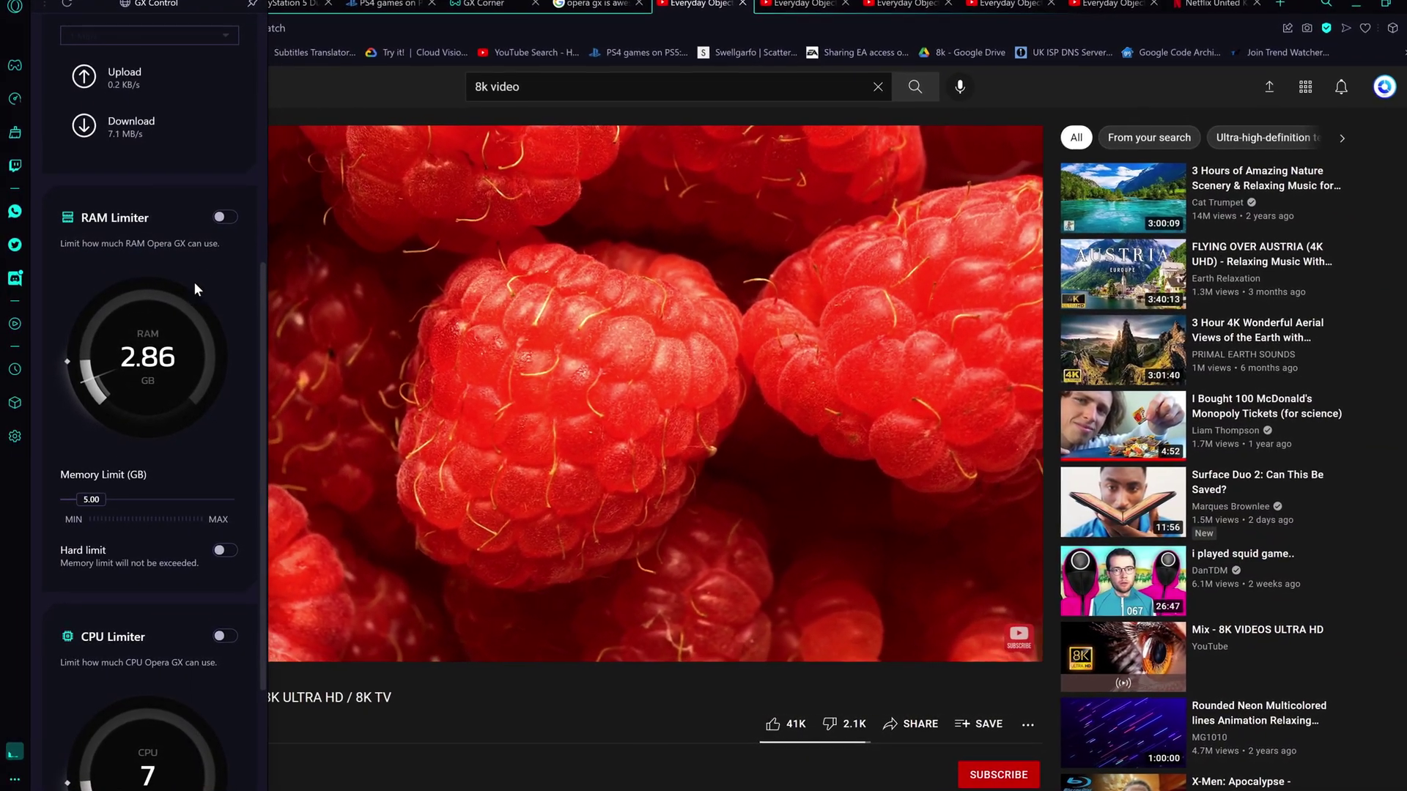
left_click(222, 219)
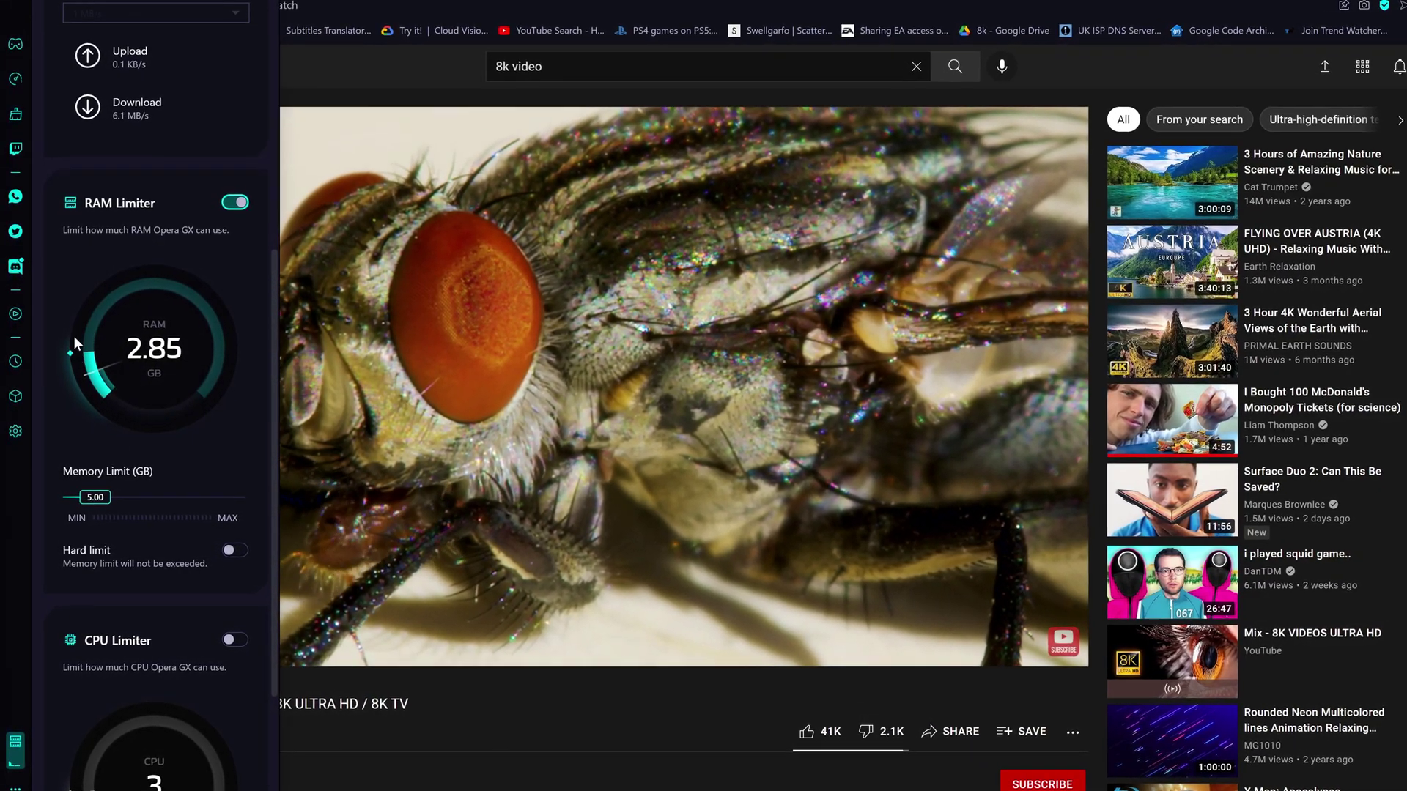
left_click_drag(96, 497, 145, 497)
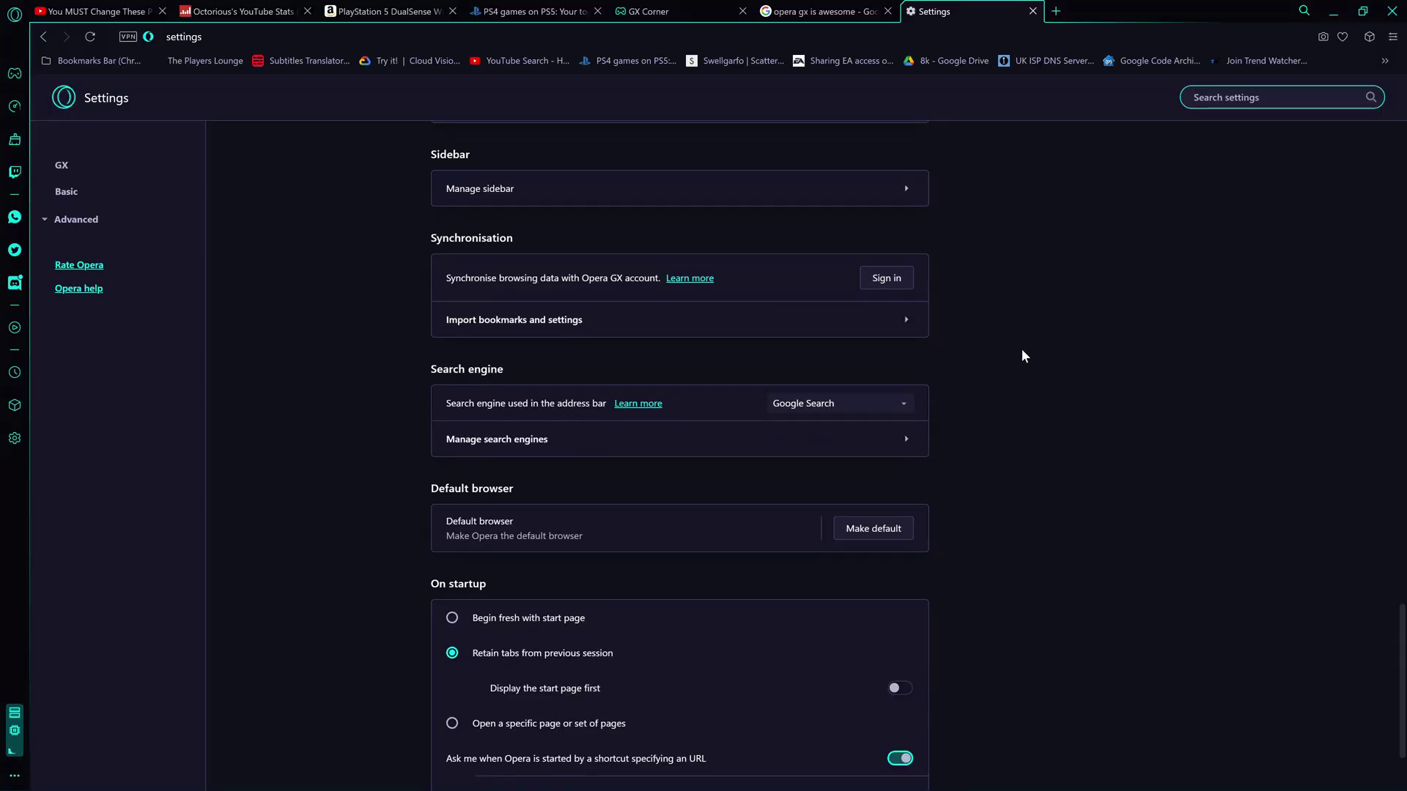
Import the browsing history, bookmarks, saved passwords and cookies from Chrome, with the bookmarks bar shown.
left_click(565, 313)
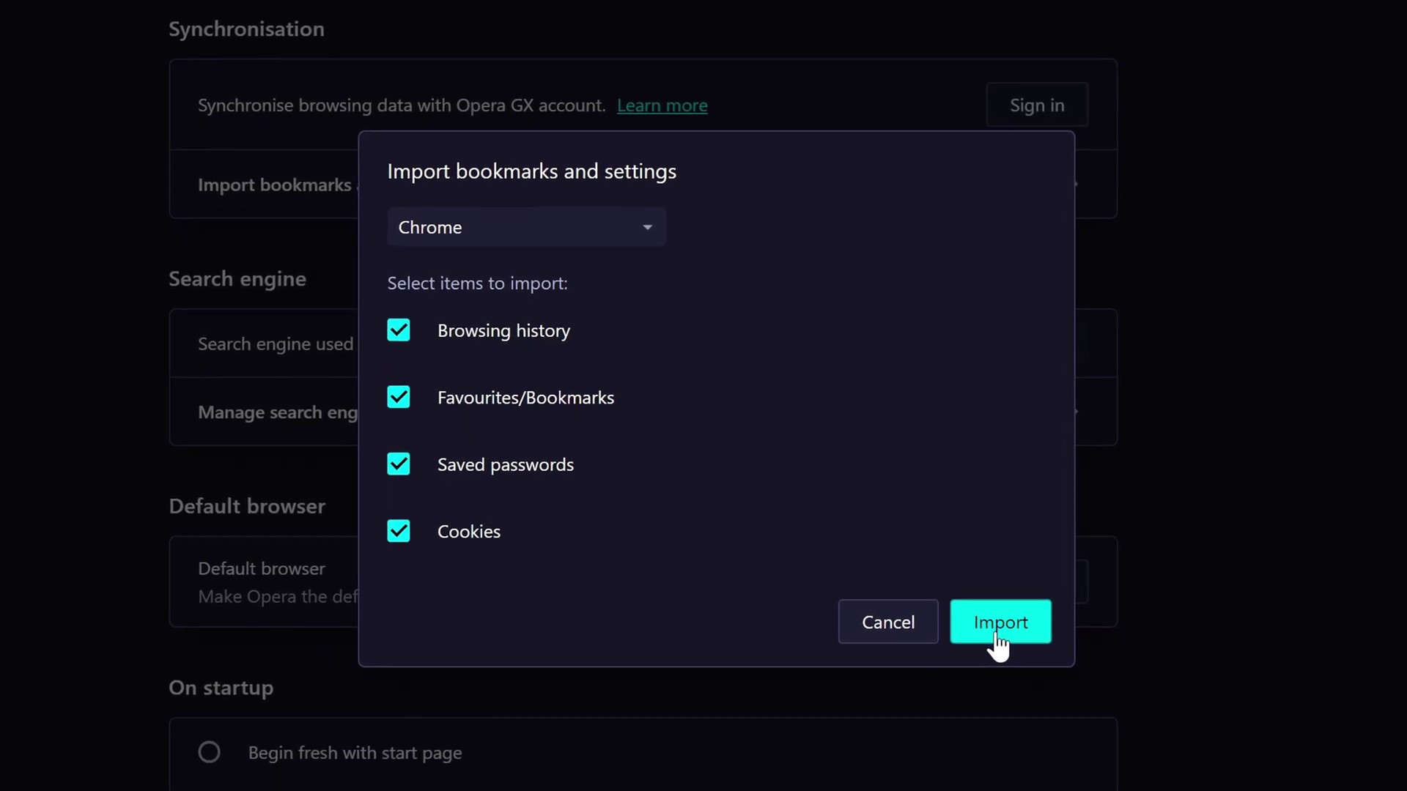
left_click(998, 636)
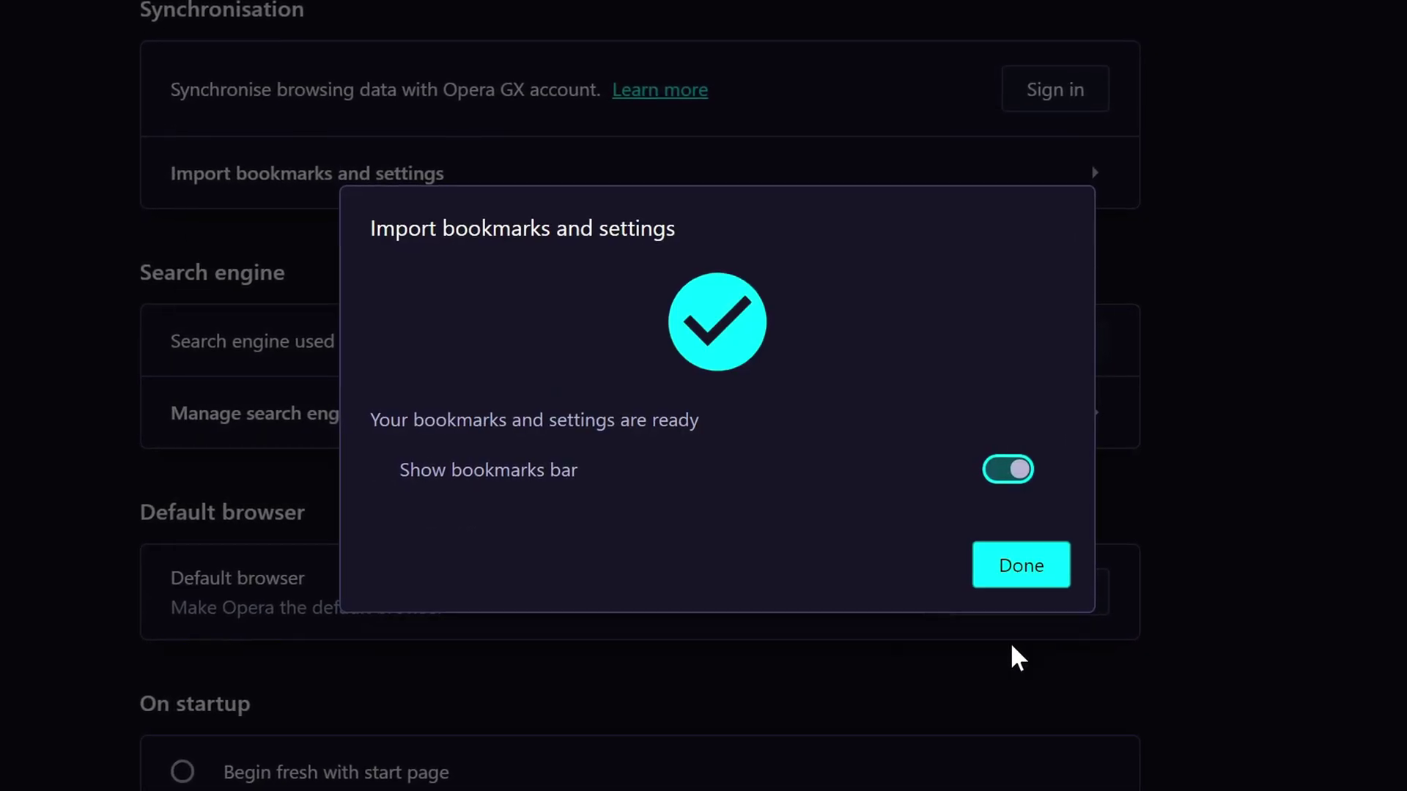
left_click(998, 579)
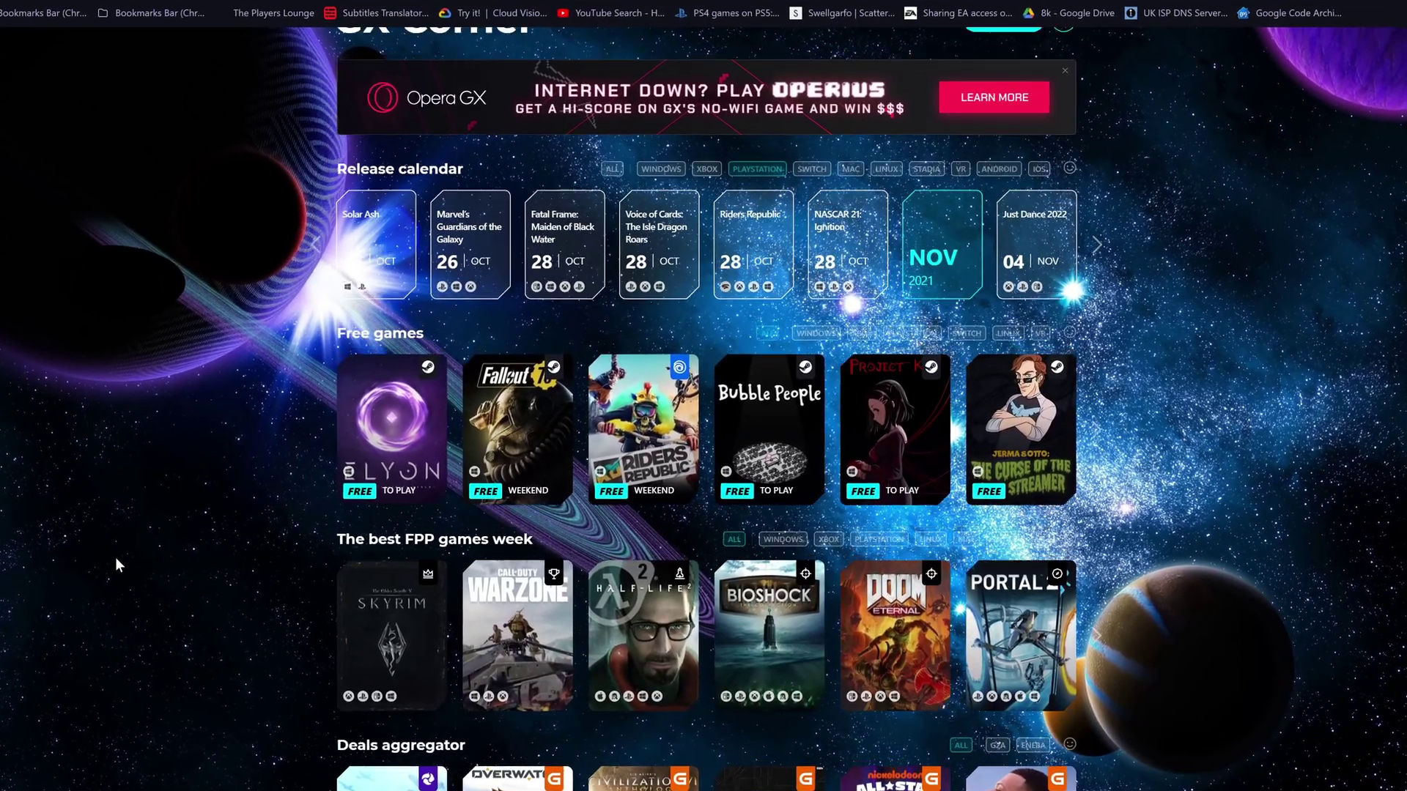
scroll(116, 564, "up", 2)
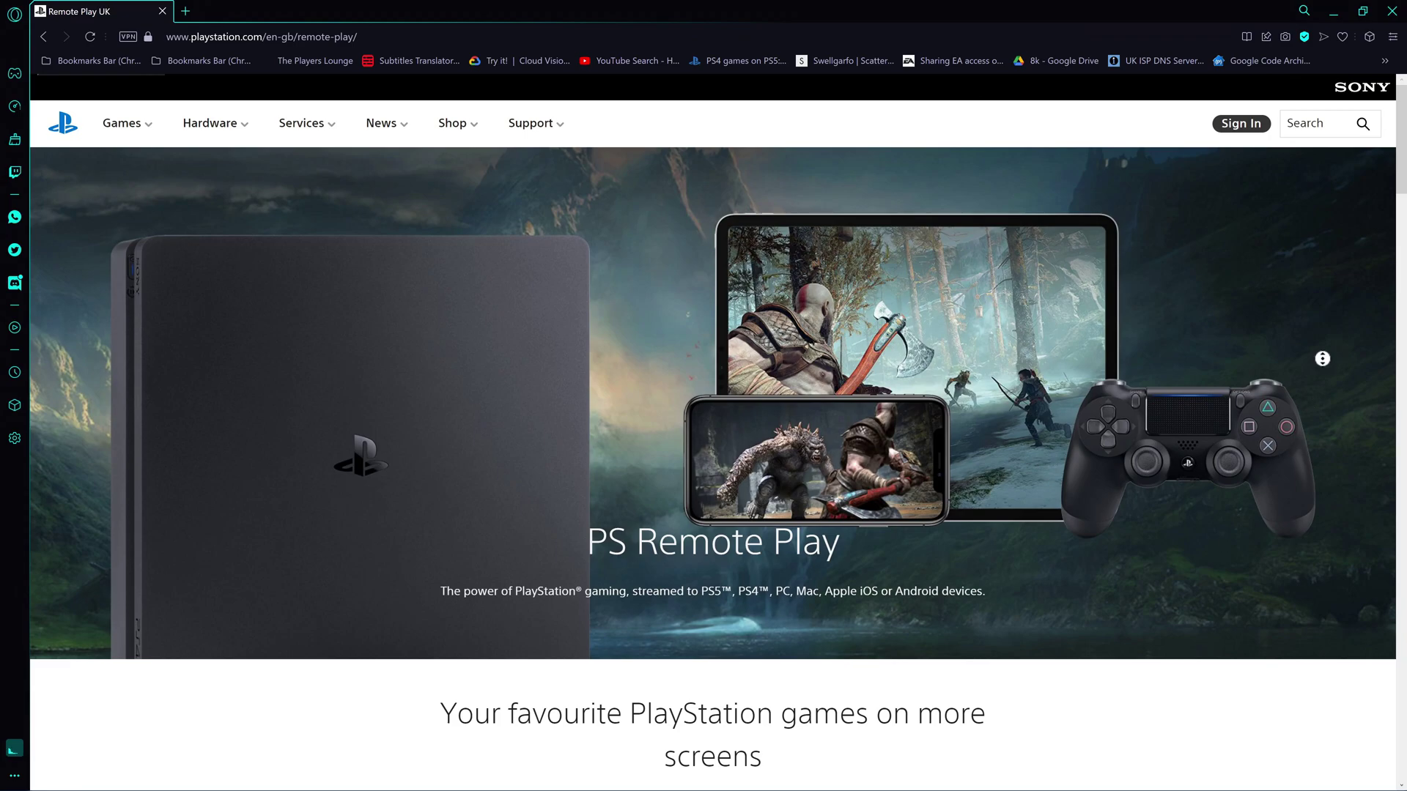
Find the PS Remote Play instructions for controlling a PS5 console from a Windows PC.
scroll(1326, 371, "down", 3)
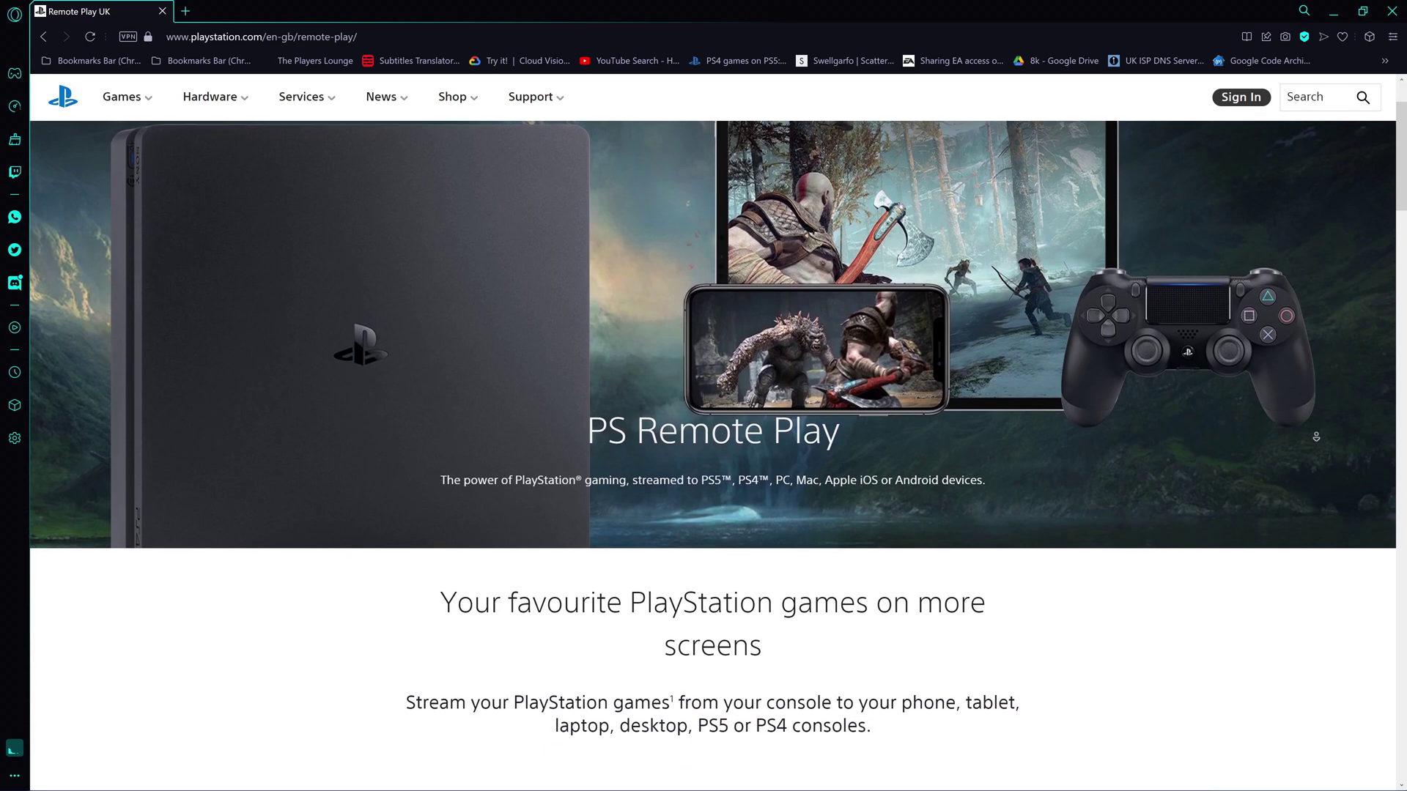
scroll(1309, 451, "down", 5)
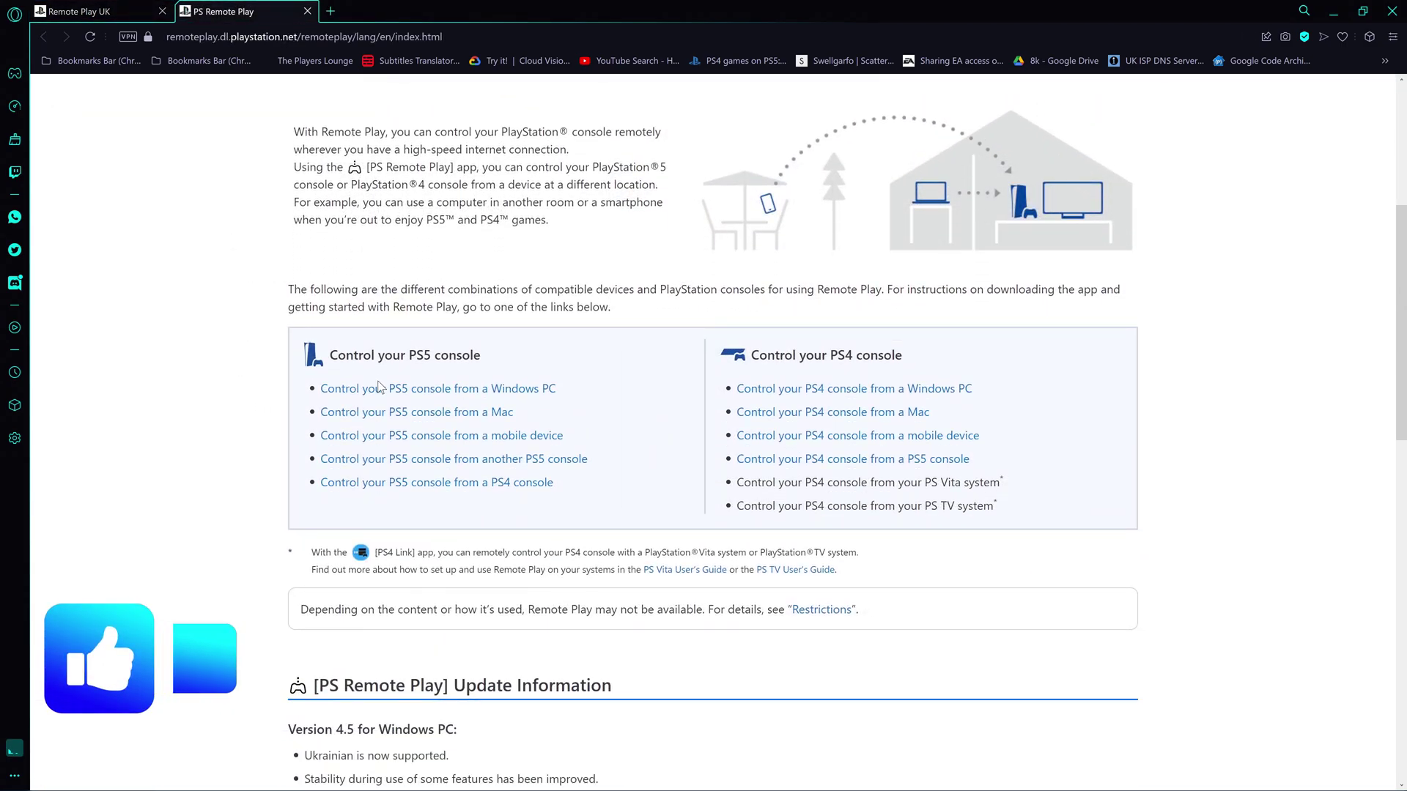
left_click(437, 390)
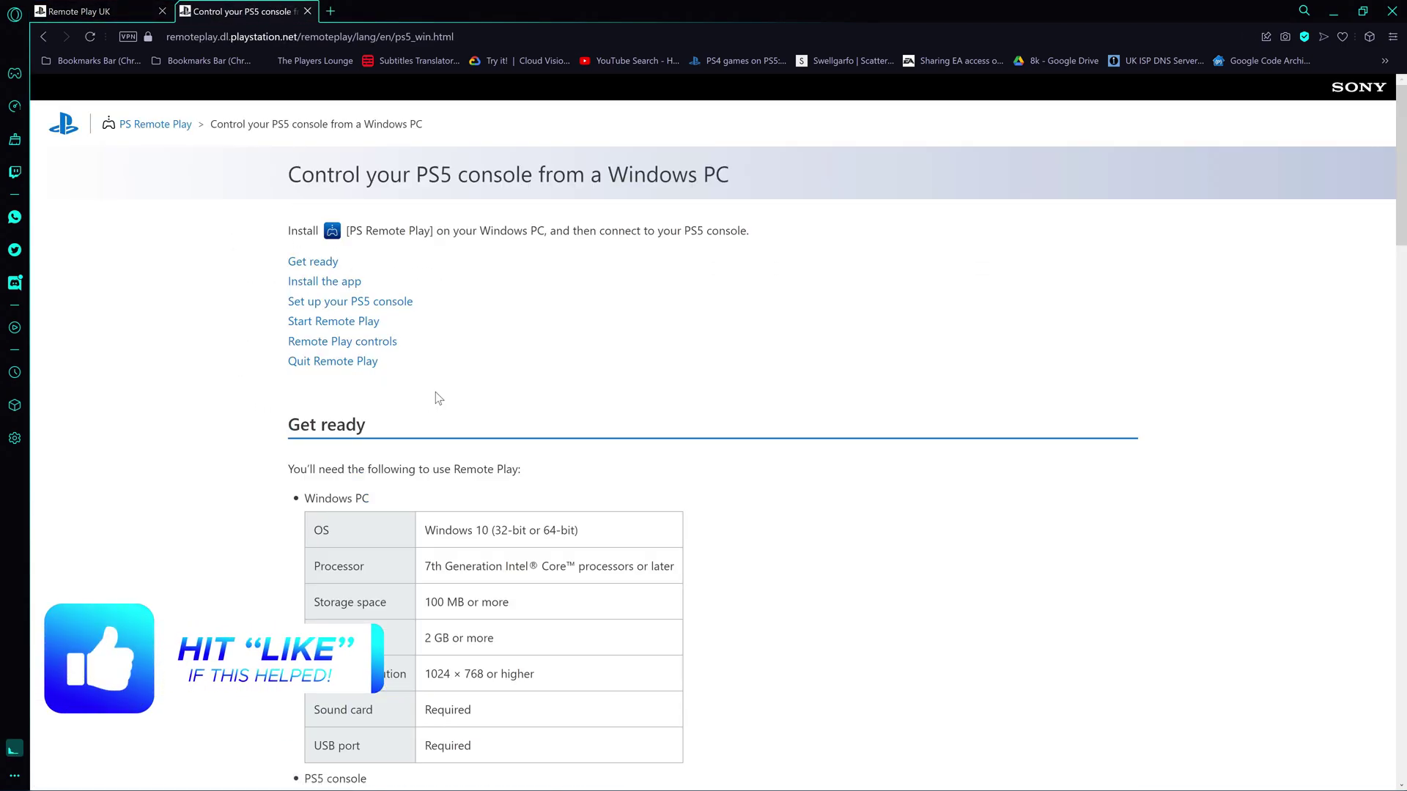
Agree to the end user license agreement and privacy policy, and download the PS Remote Play app.
scroll(702, 448, "down", 10)
left_click(317, 483)
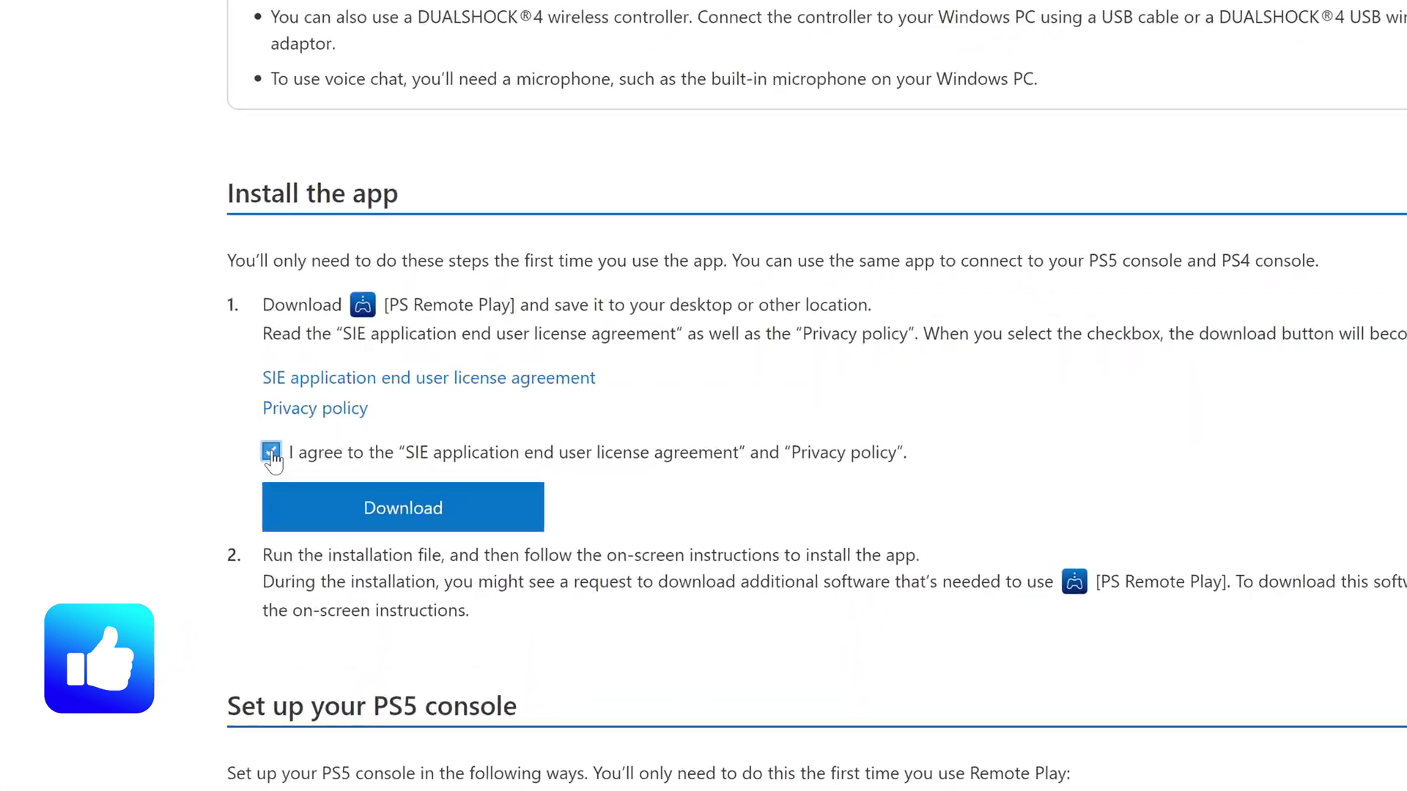
left_click(386, 521)
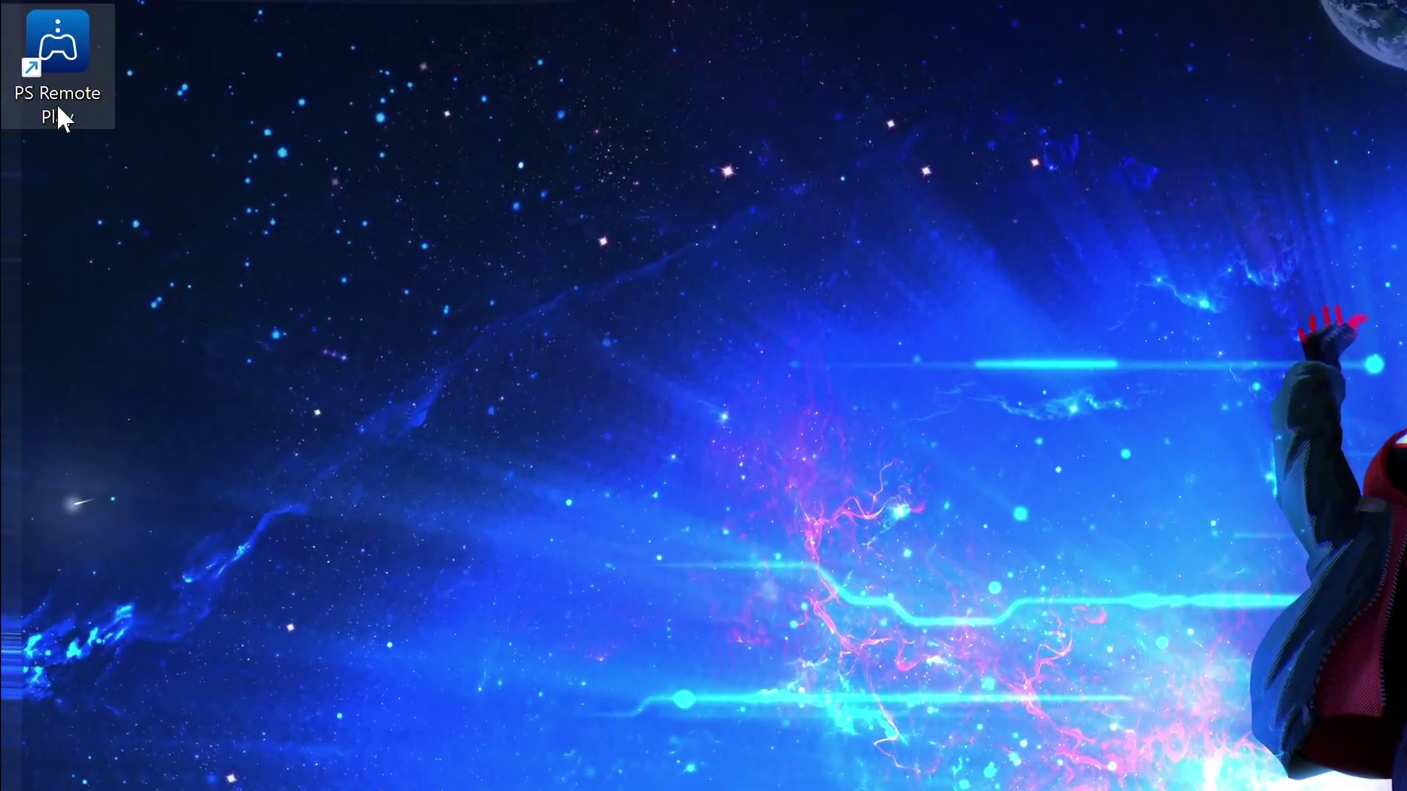
Launch PS Remote Play, sign in with the PlayStation account, and accept the app's data collection settings.
double_click(59, 116)
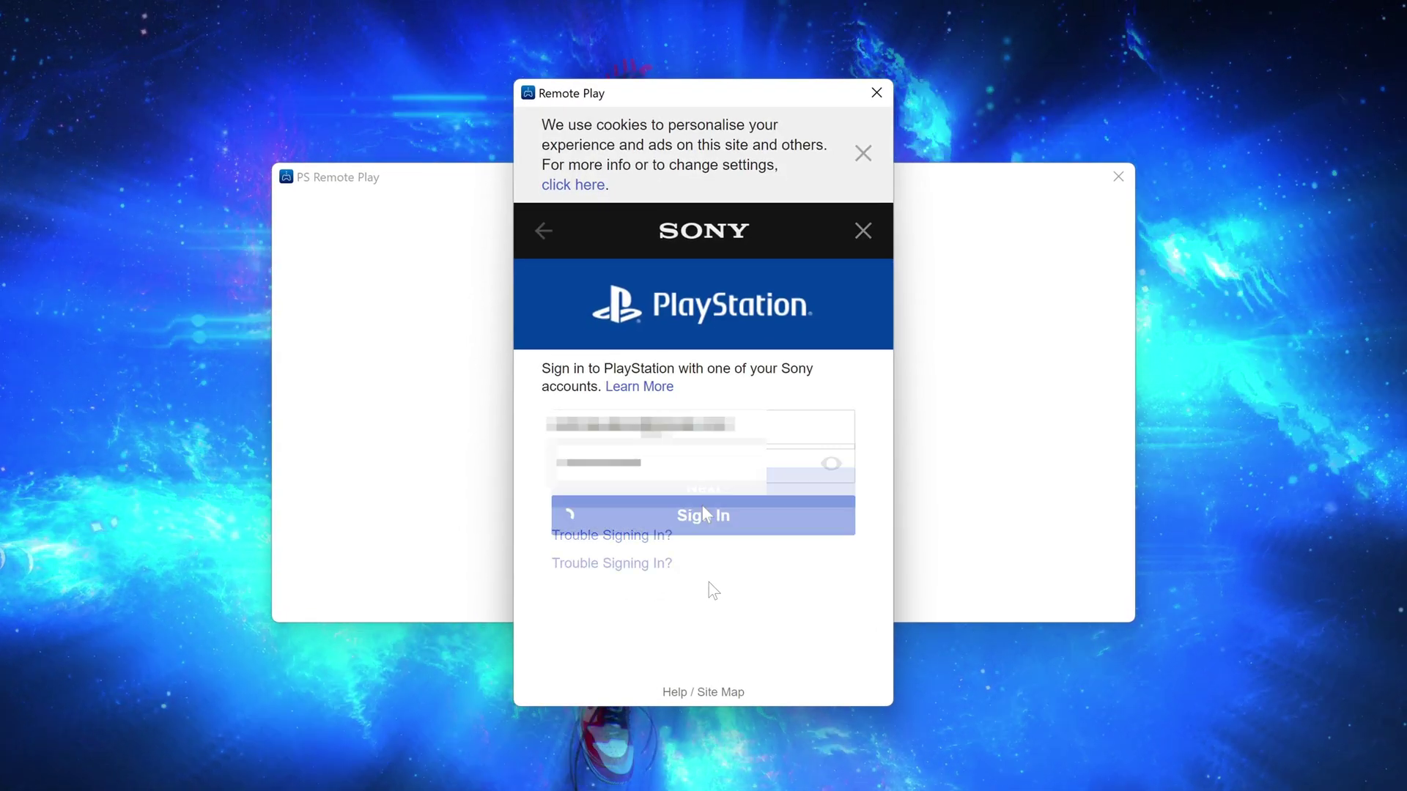
left_click(709, 509)
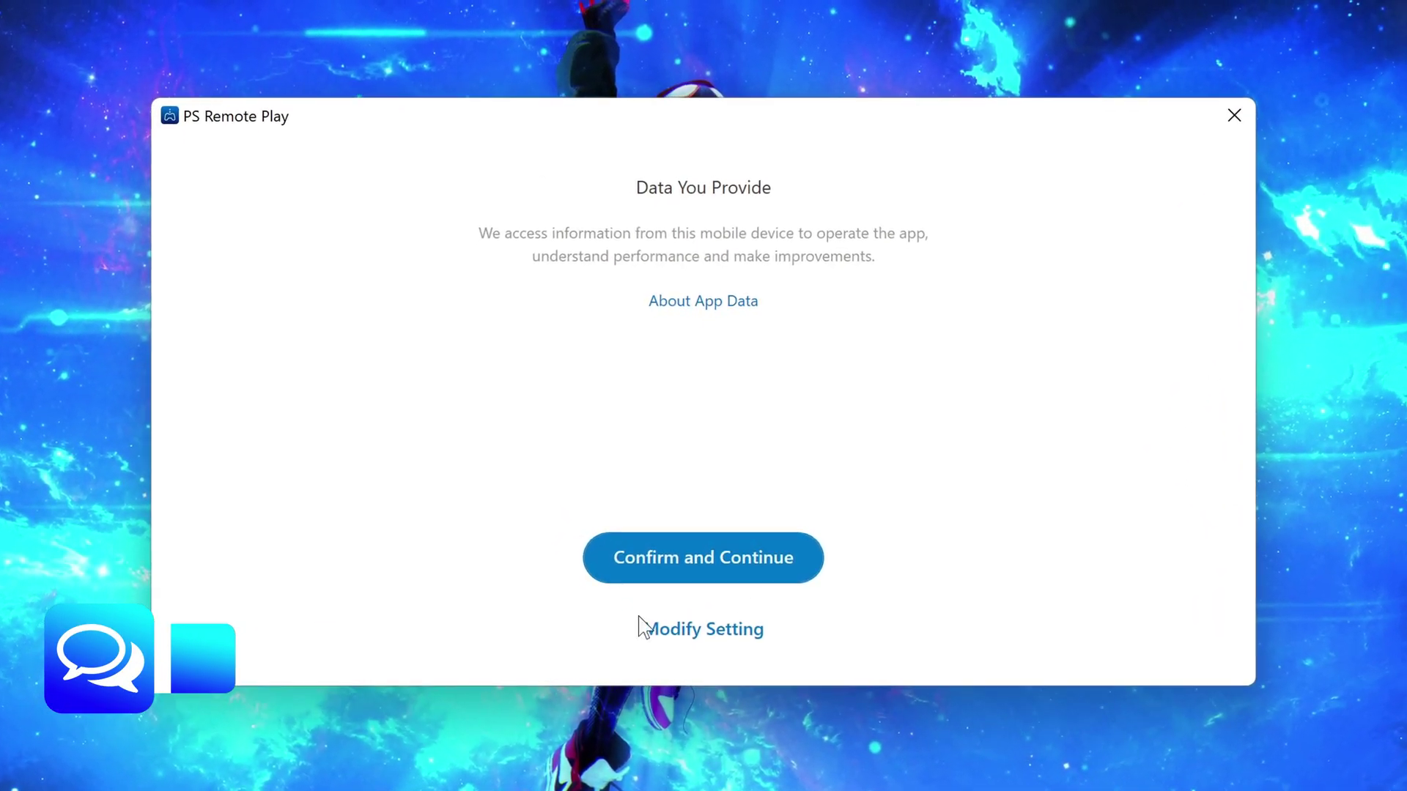
left_click(699, 575)
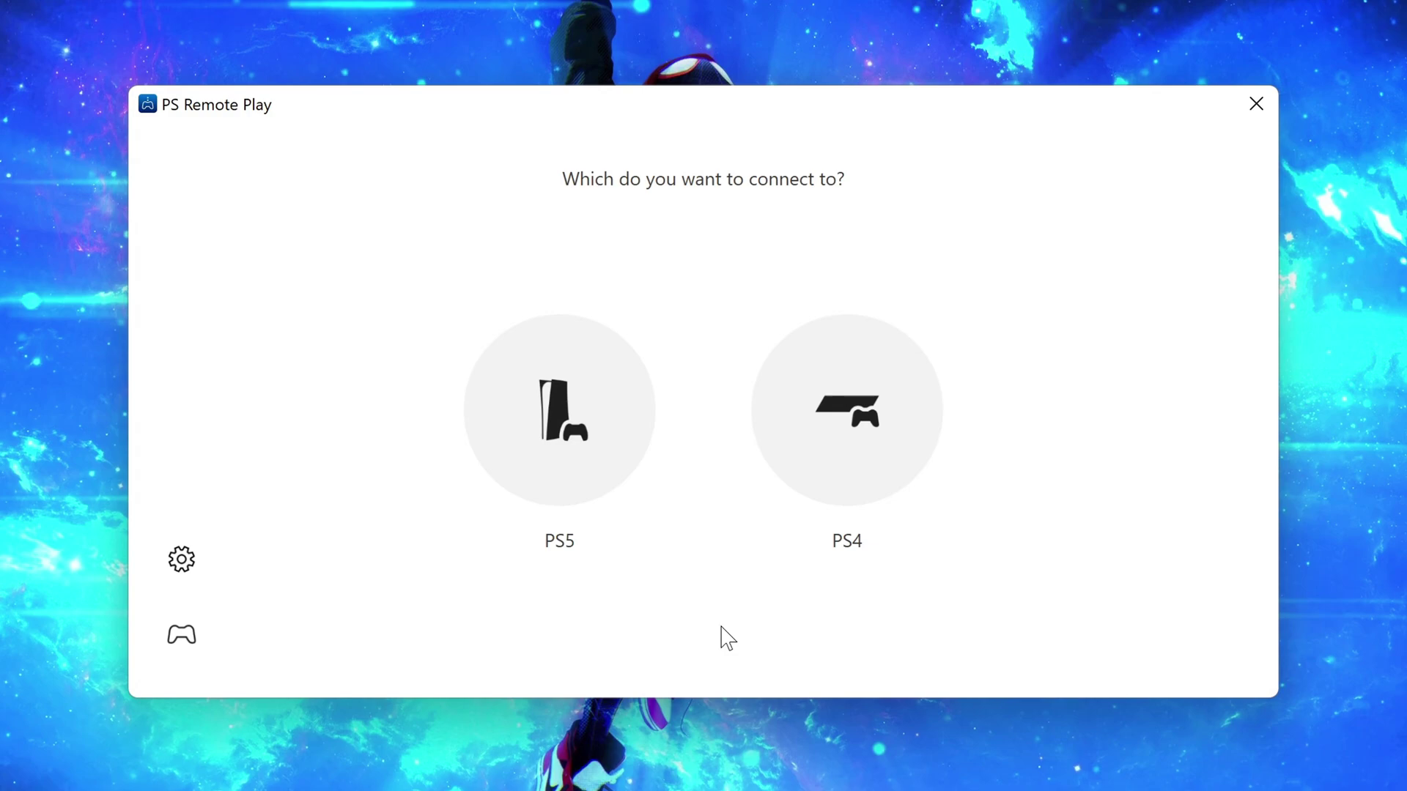
Choose PS5 as the console type and connect to the first console in the list of logged-in consoles.
left_click(565, 492)
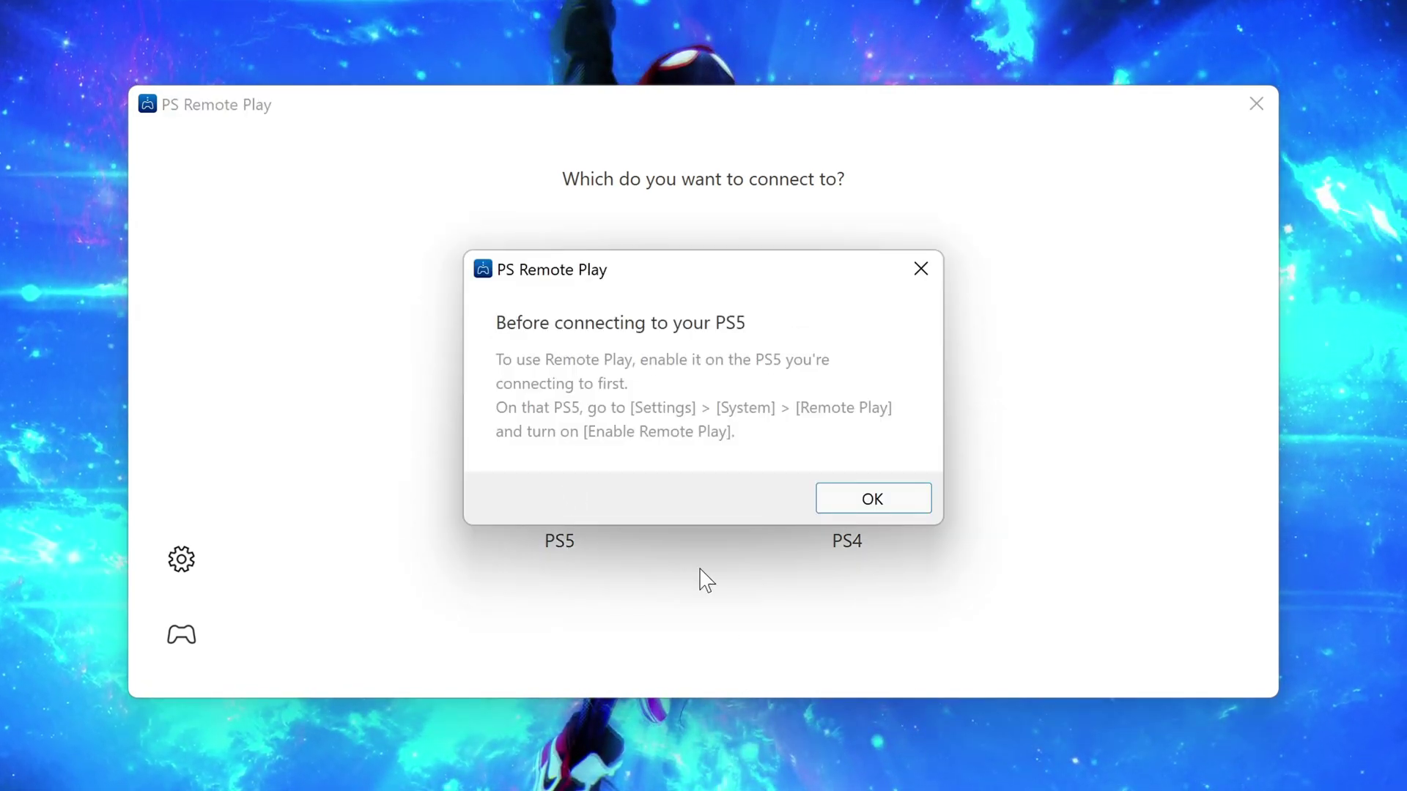
left_click(872, 499)
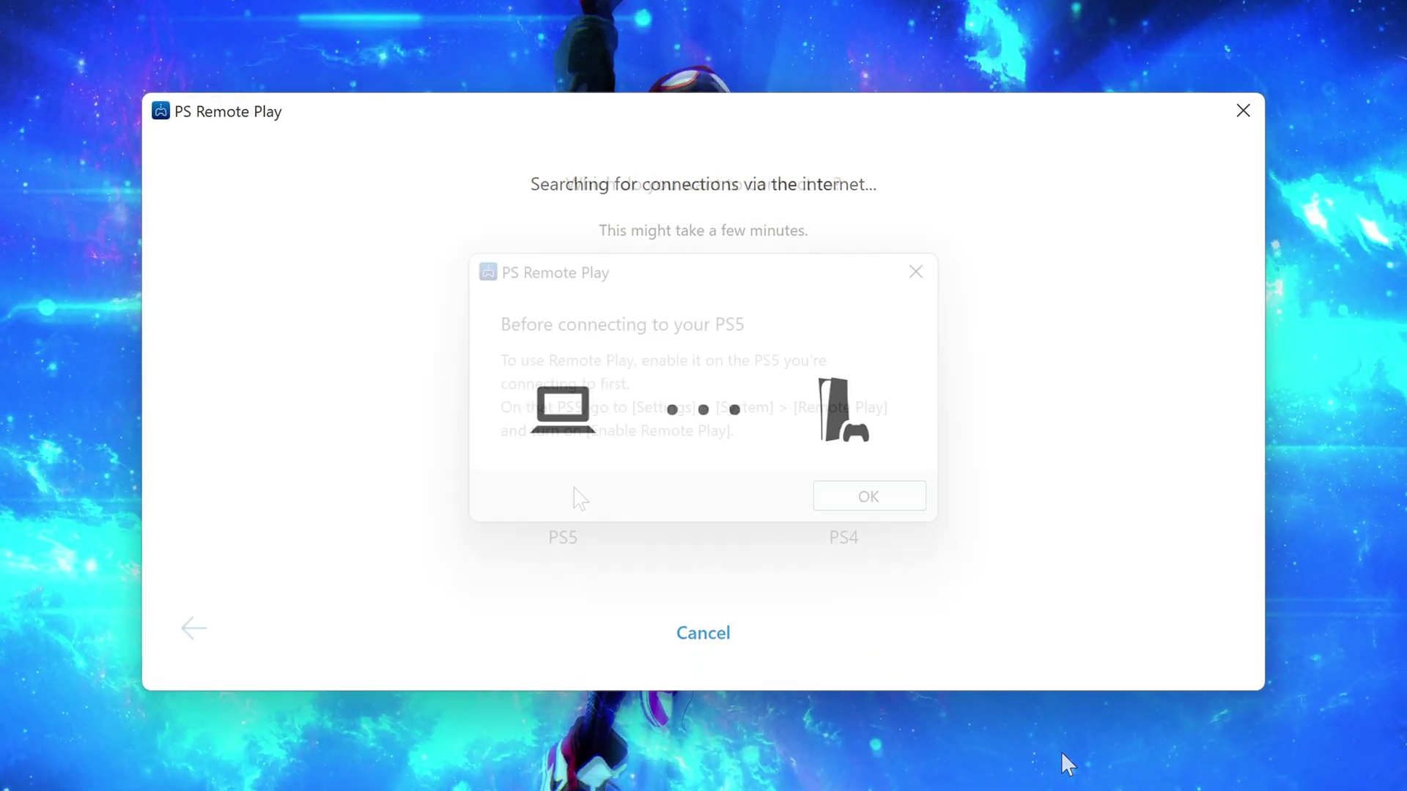
left_click(869, 498)
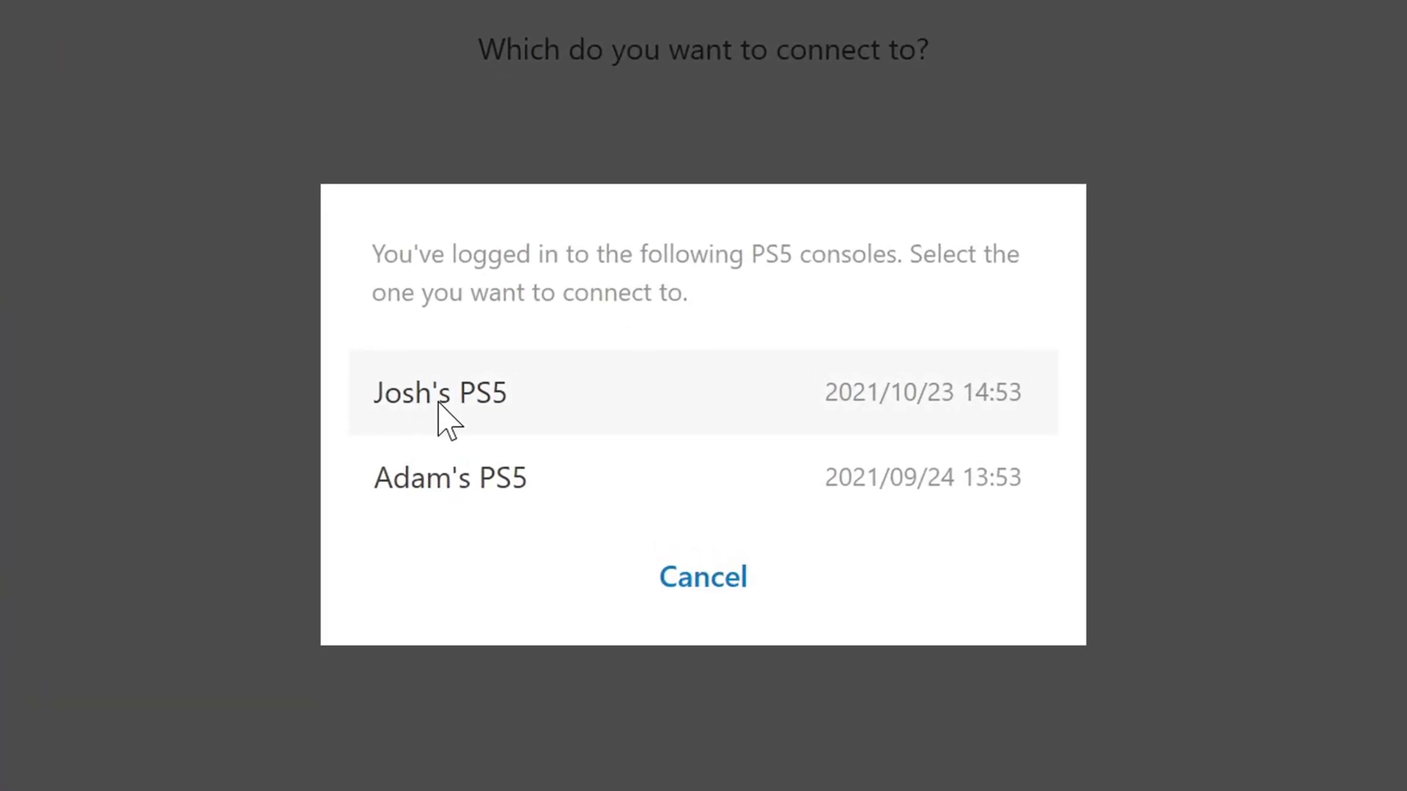
left_click(443, 429)
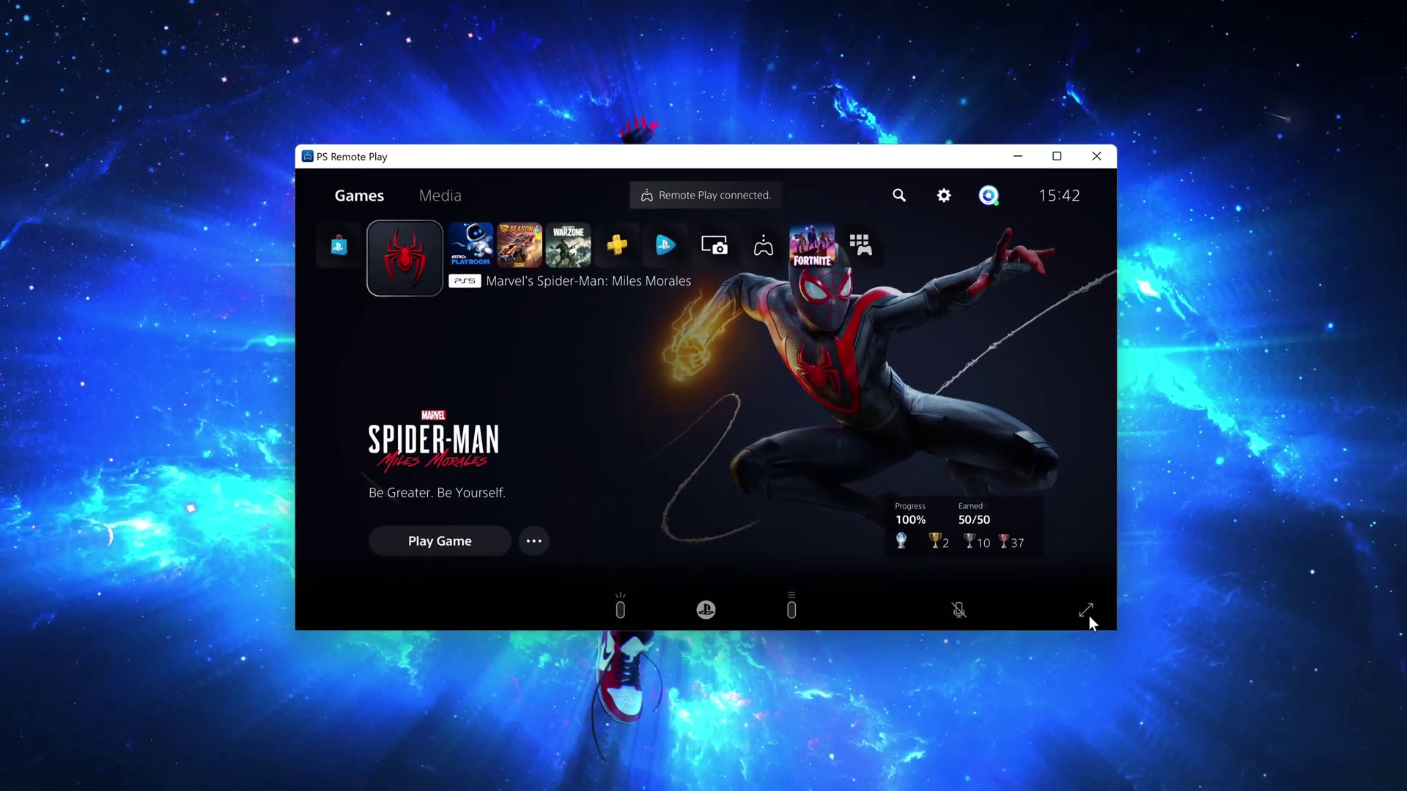
Switch to Discord, join the Gaming voice channel, and stream the PS Remote Play window there at 1080 resolution and 60 frame rate.
left_click(1202, 674)
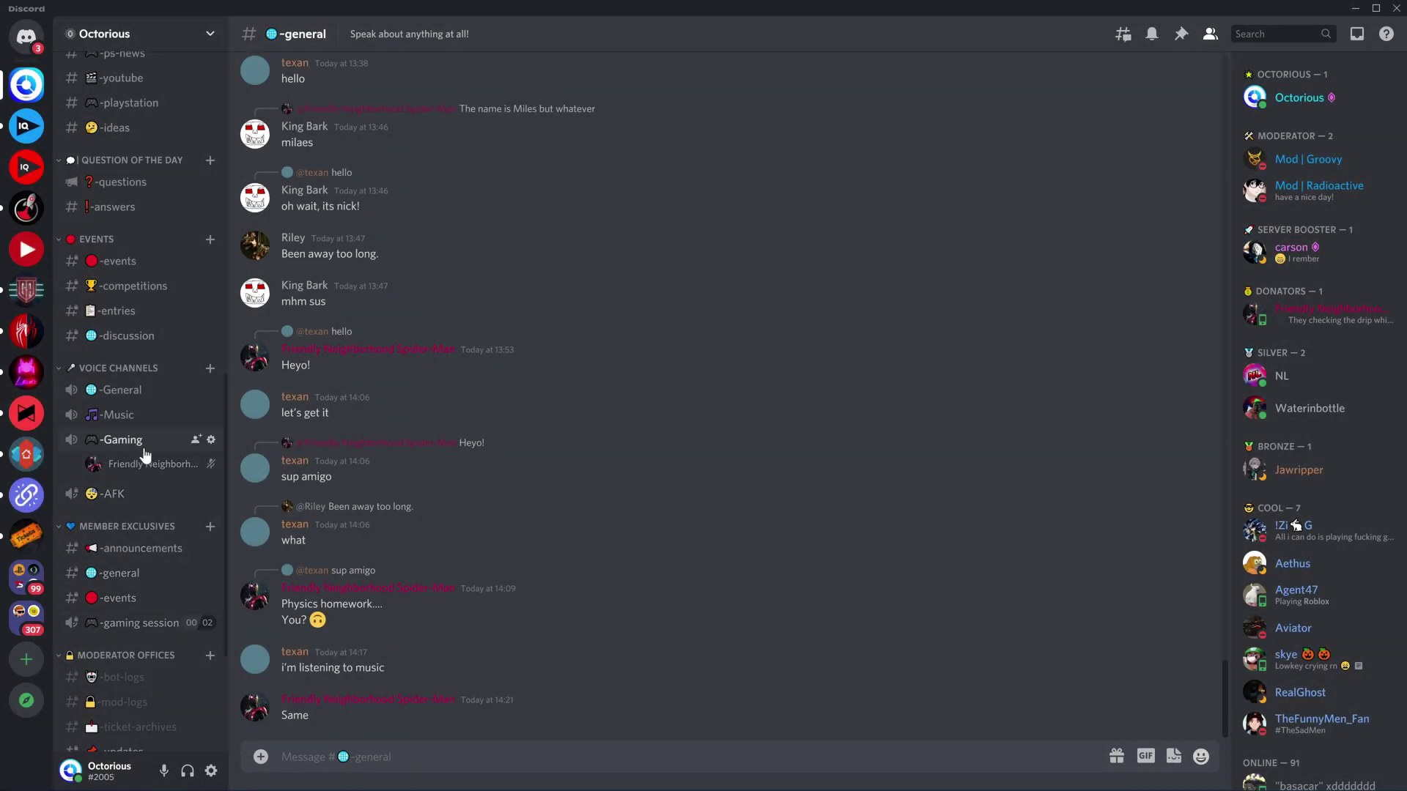
left_click(148, 443)
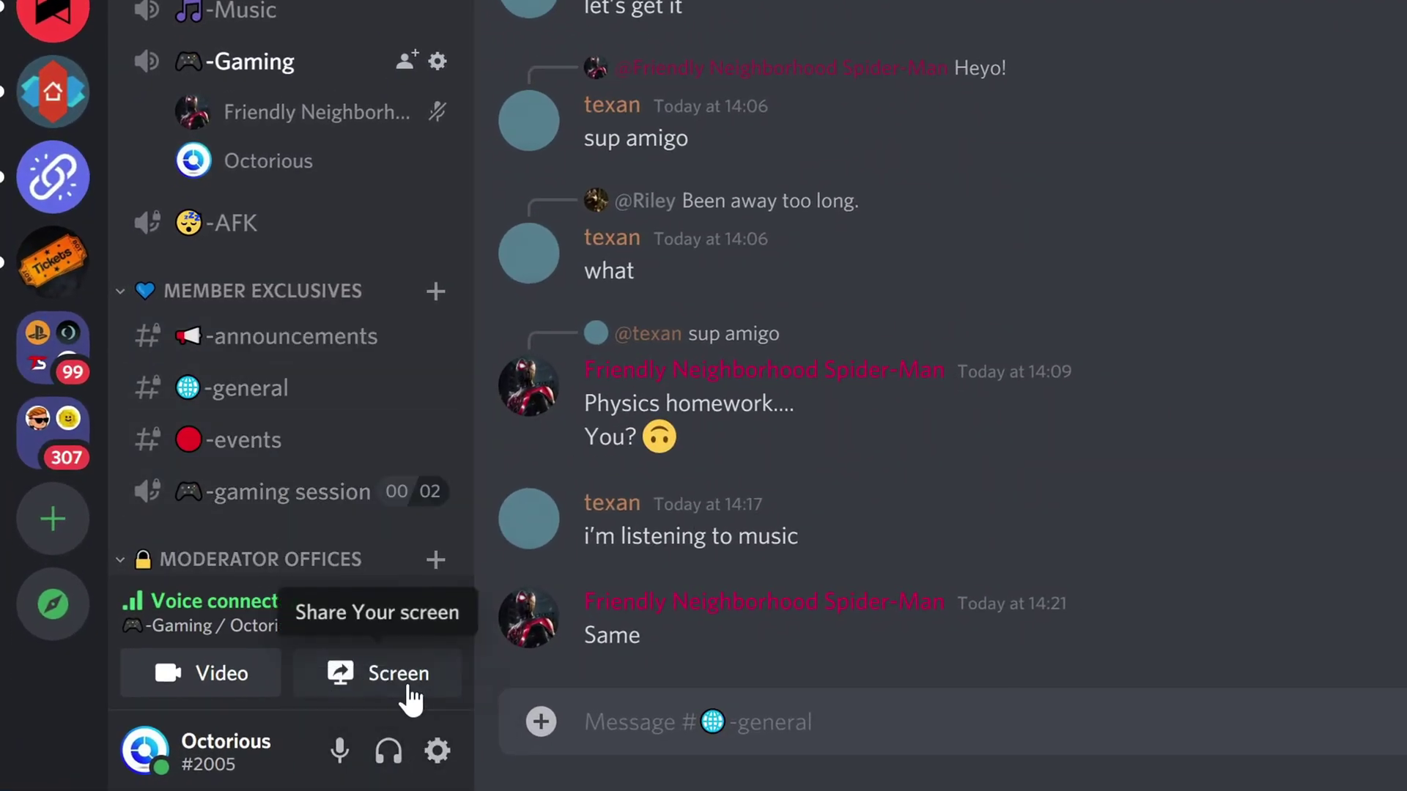
left_click(386, 685)
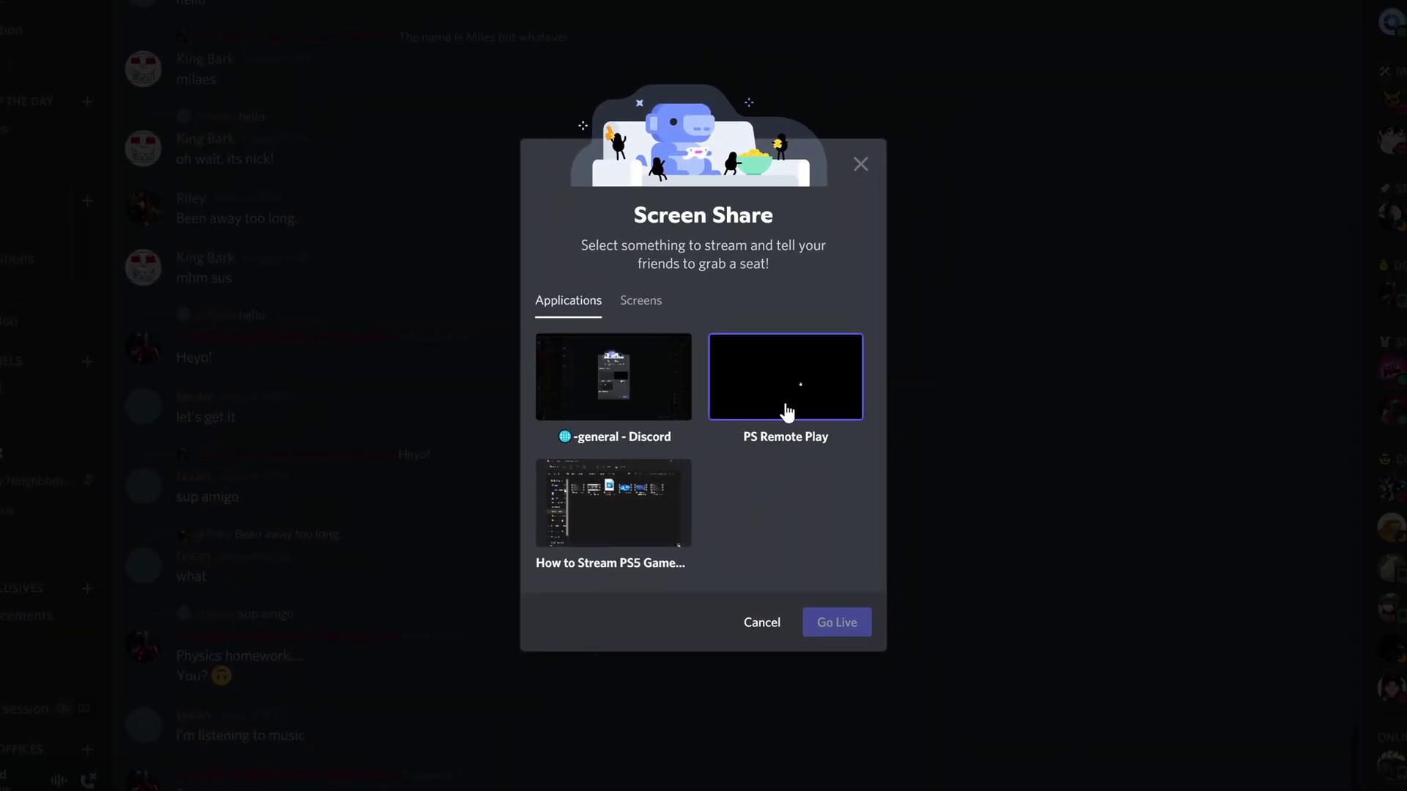
left_click(785, 405)
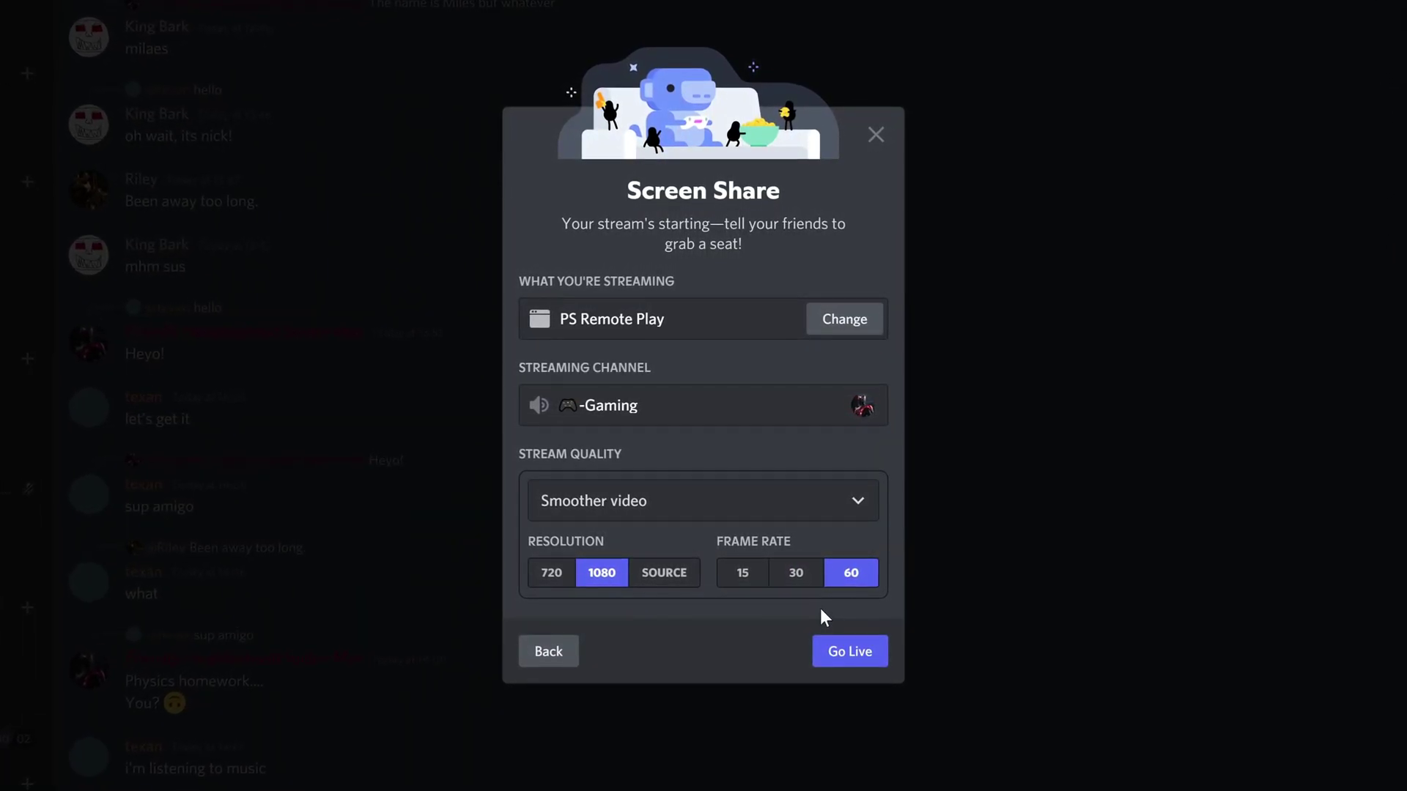
left_click(850, 653)
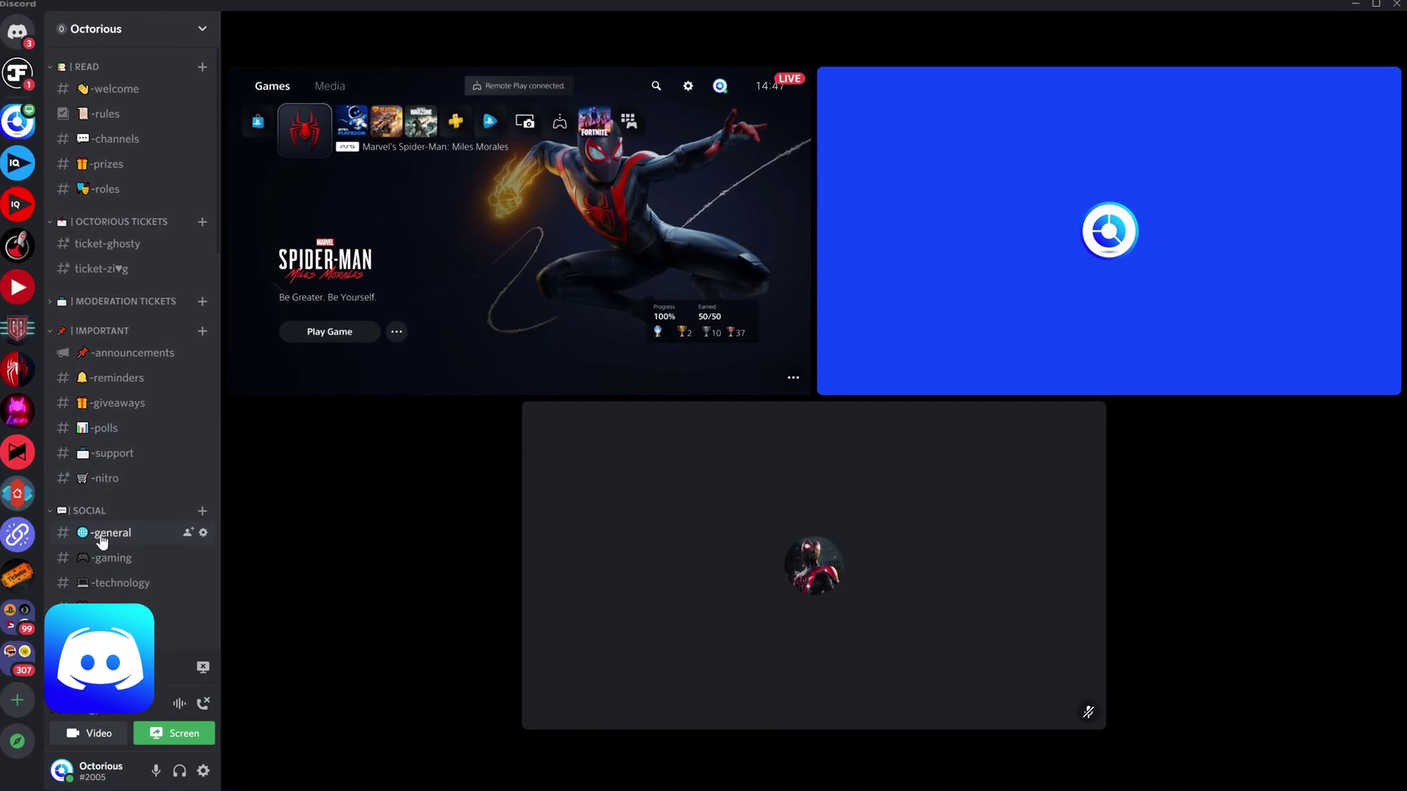
Look through the Discord server's general, technology and giveaways channels, reading the giveaway posts.
left_click(108, 532)
scroll(91, 473, "down", 3)
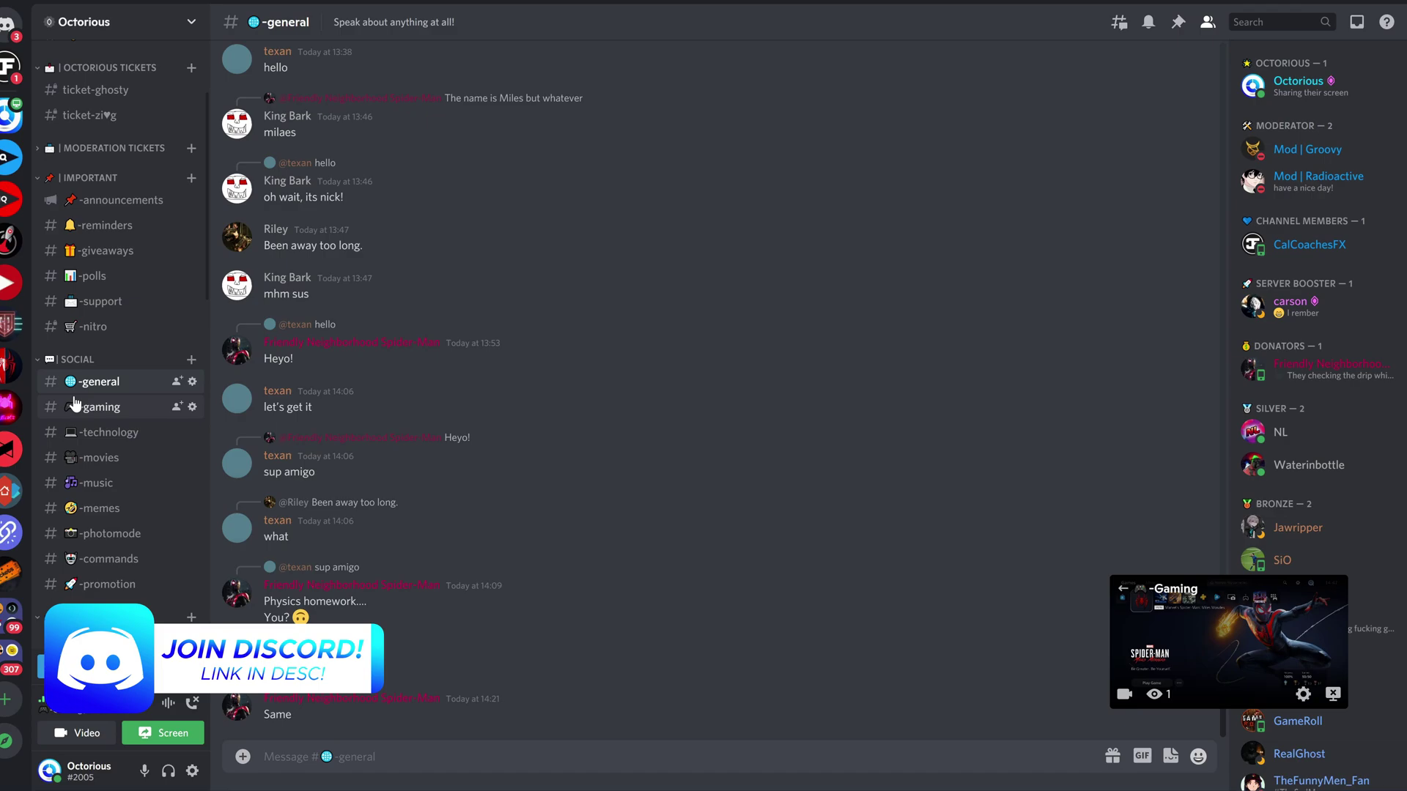
left_click(127, 415)
left_click(109, 431)
scroll(118, 424, "up", 3)
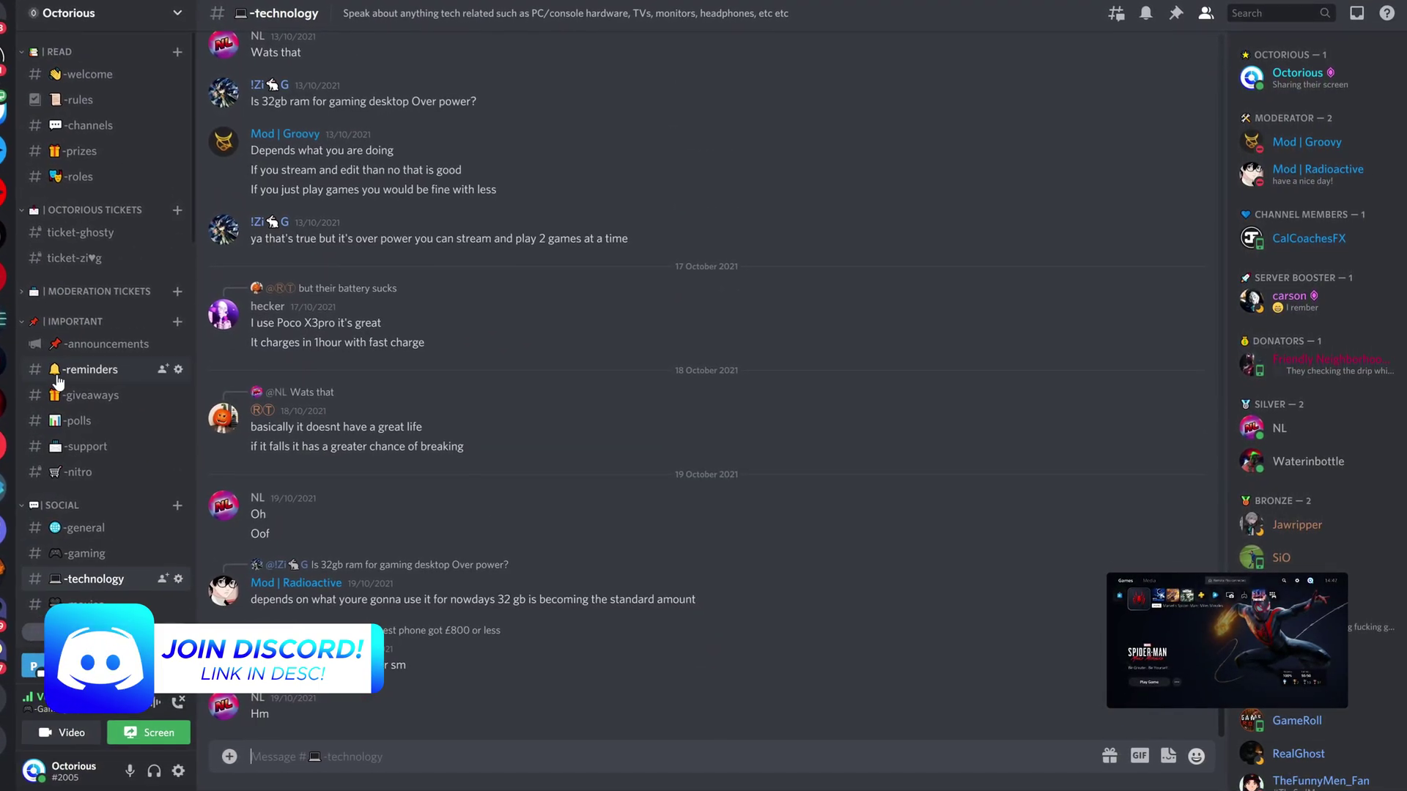
scroll(95, 300, "down", 3)
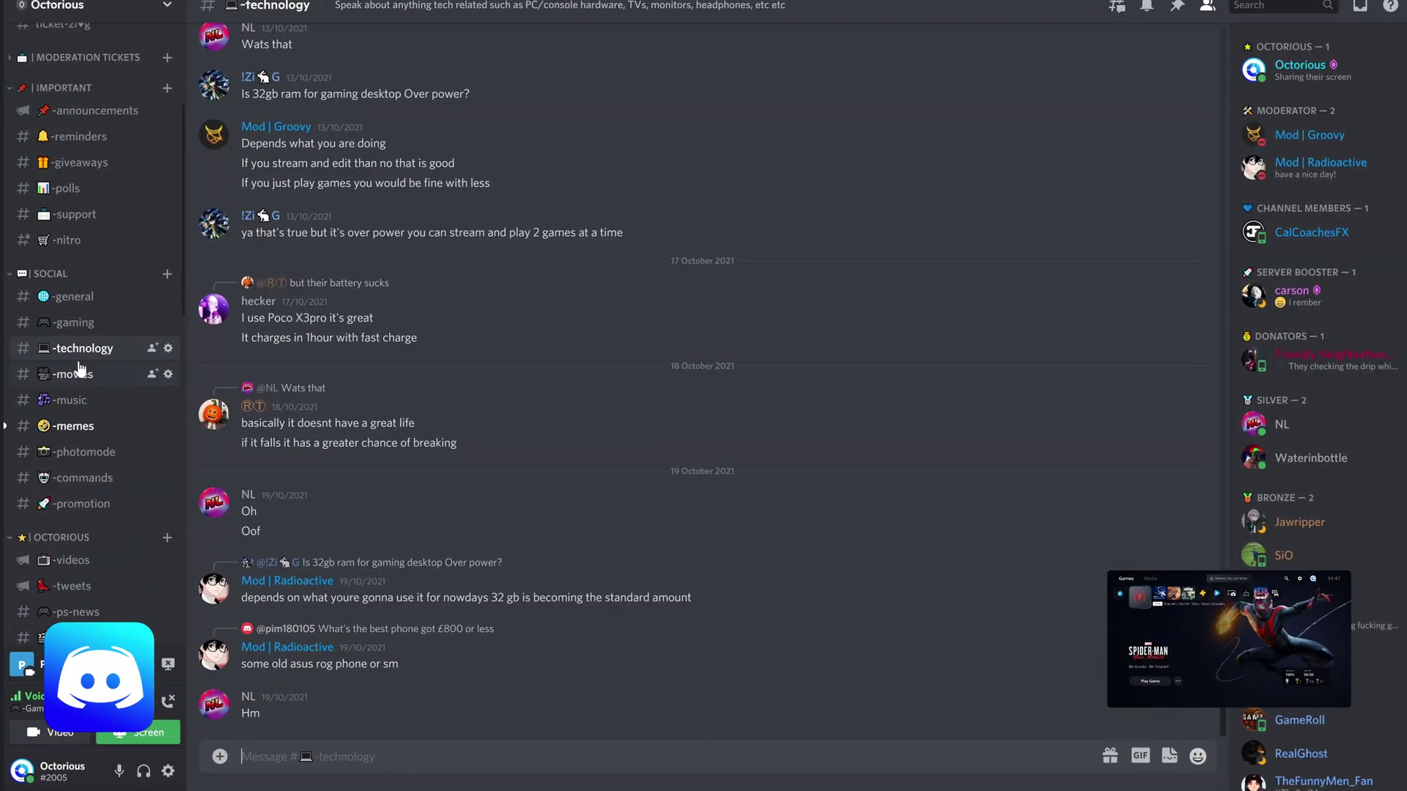
left_click(86, 152)
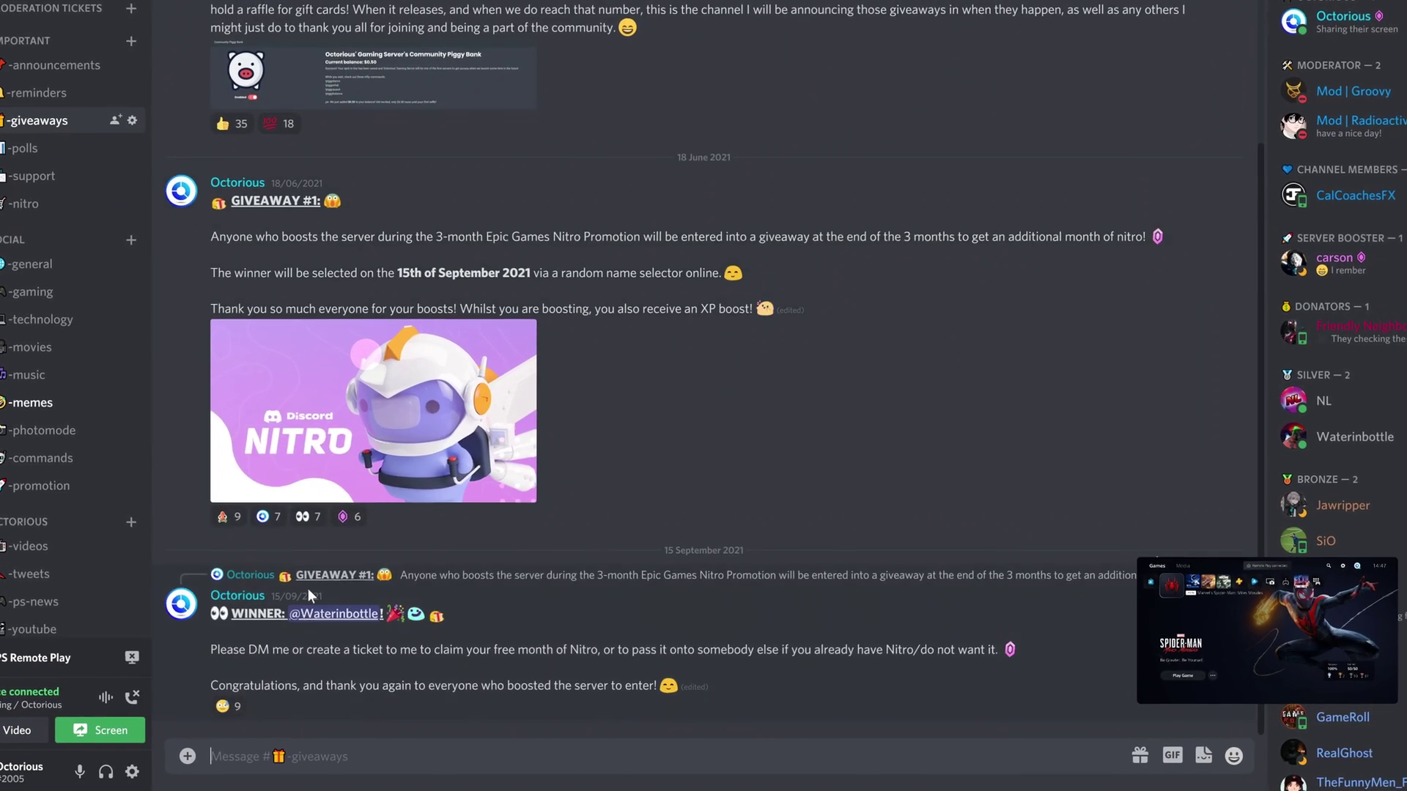
scroll(353, 94, "up", 3)
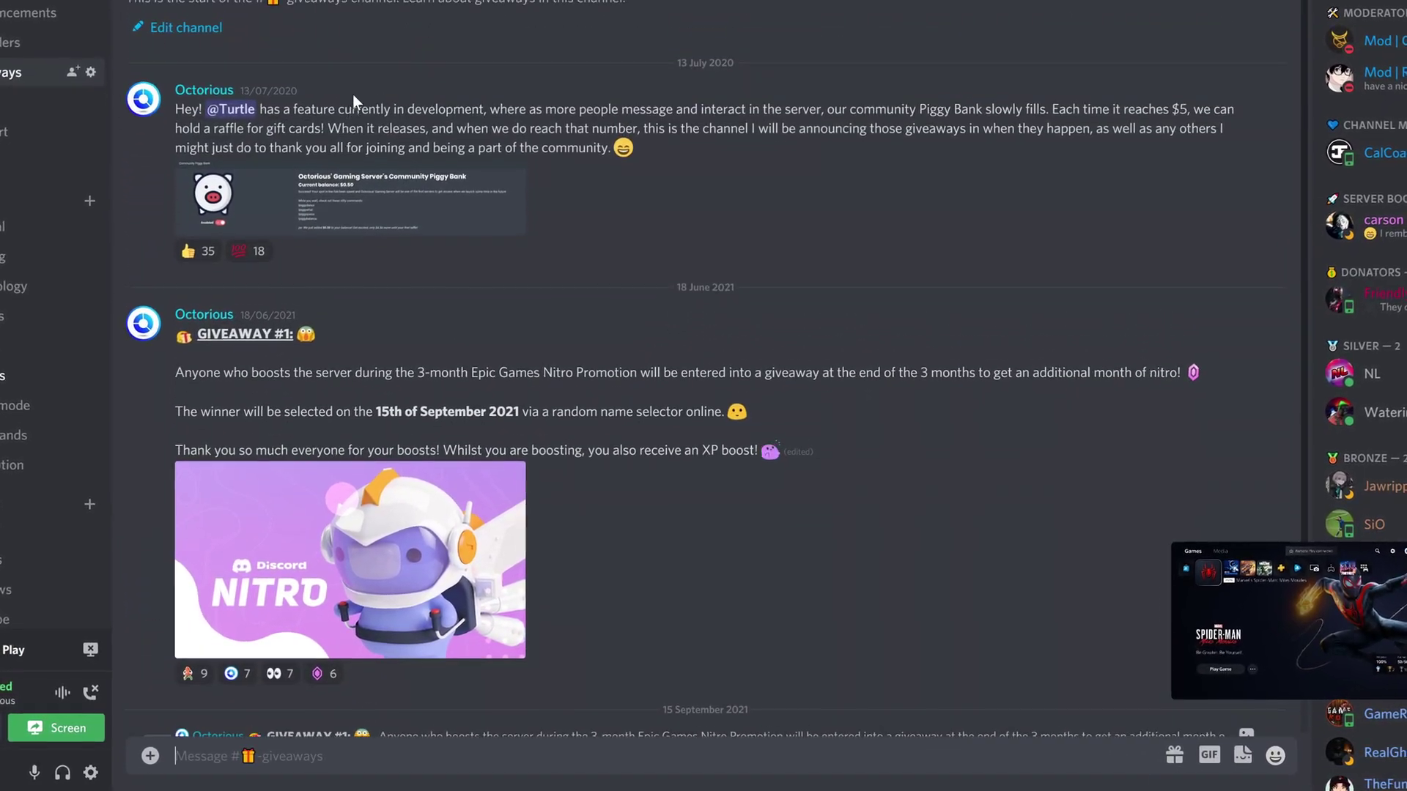
scroll(353, 93, "down", 3)
left_click(115, 591)
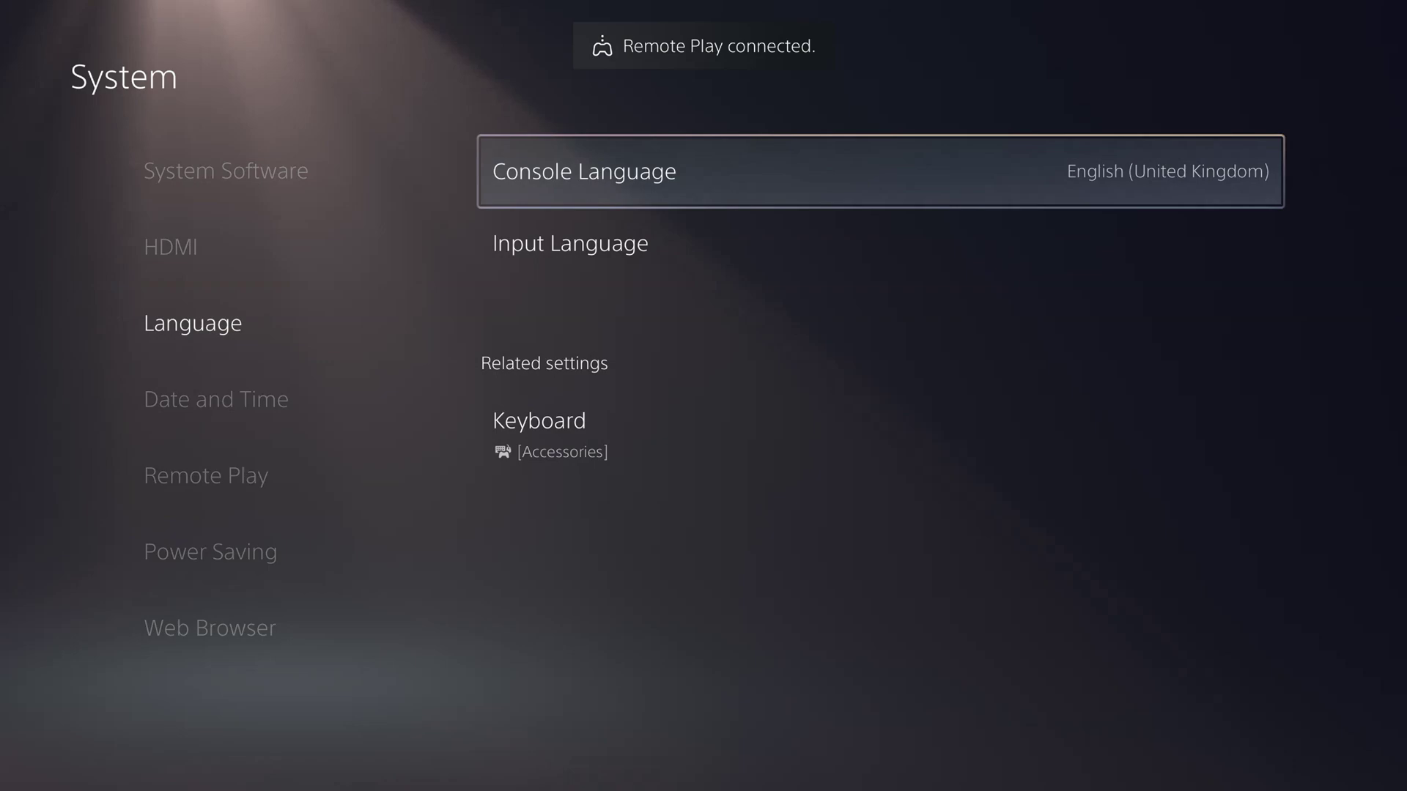
Change the PS5 console language to English (United States), agreeing to close running apps, and switch it back to English (United Kingdom).
key("Return")
key("Return")
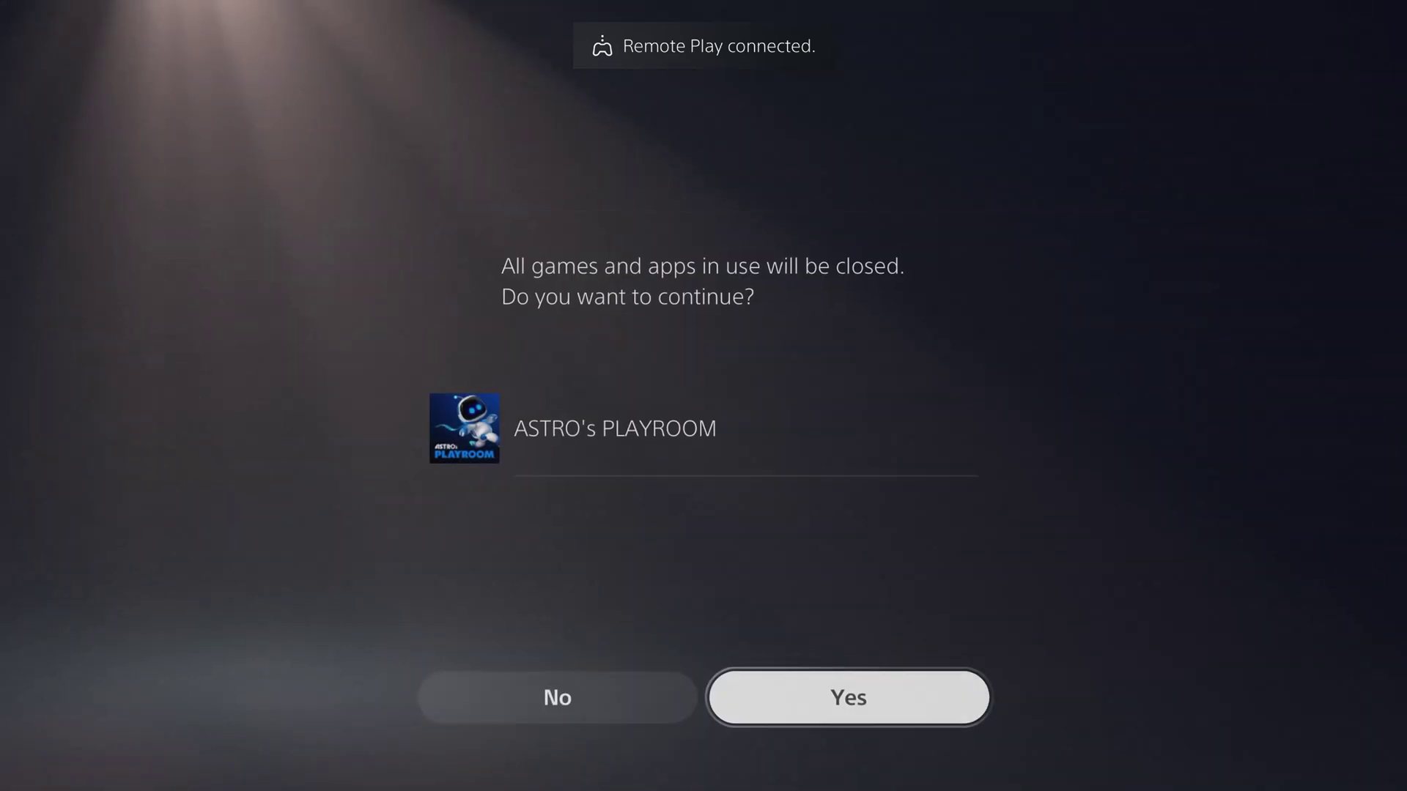
key("Return")
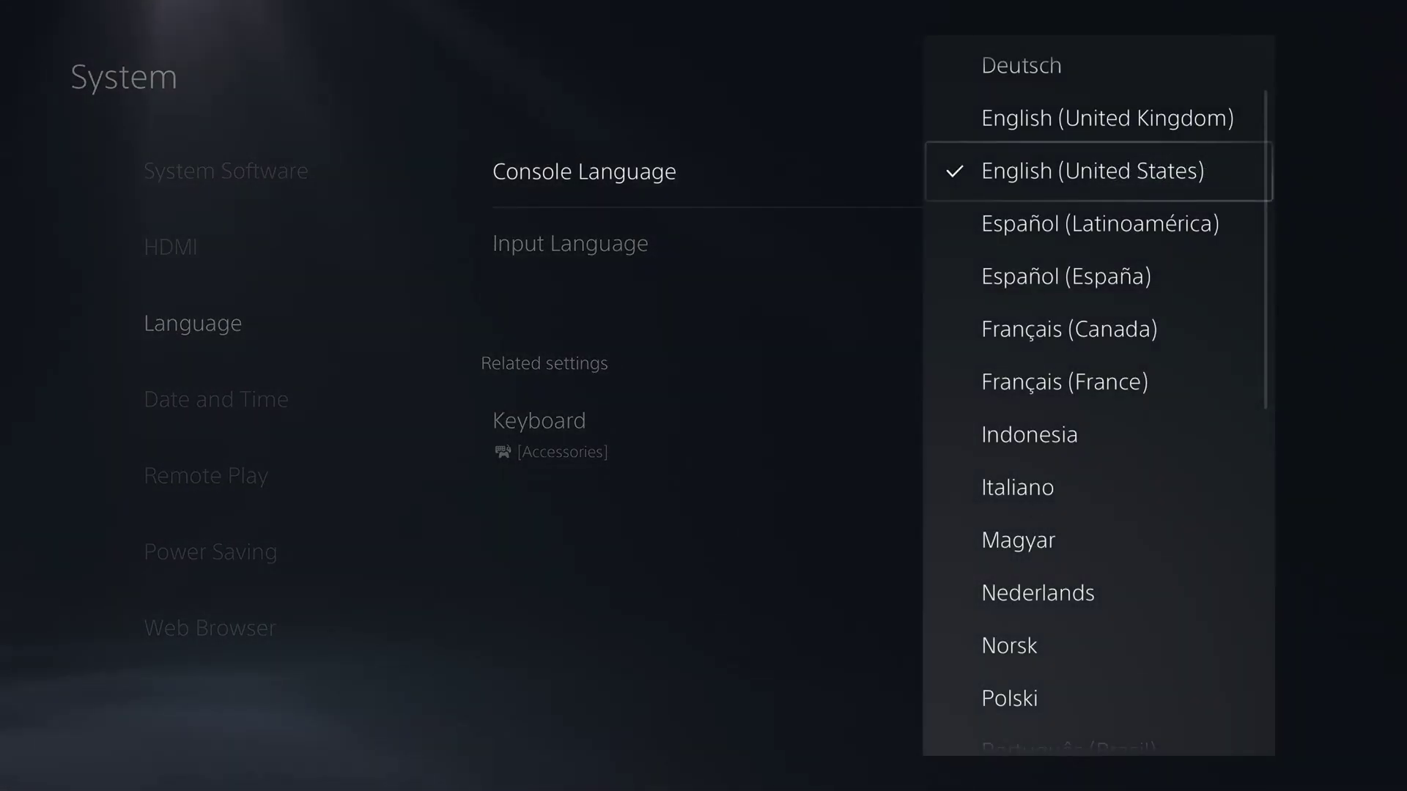
key("Up")
key("Return")
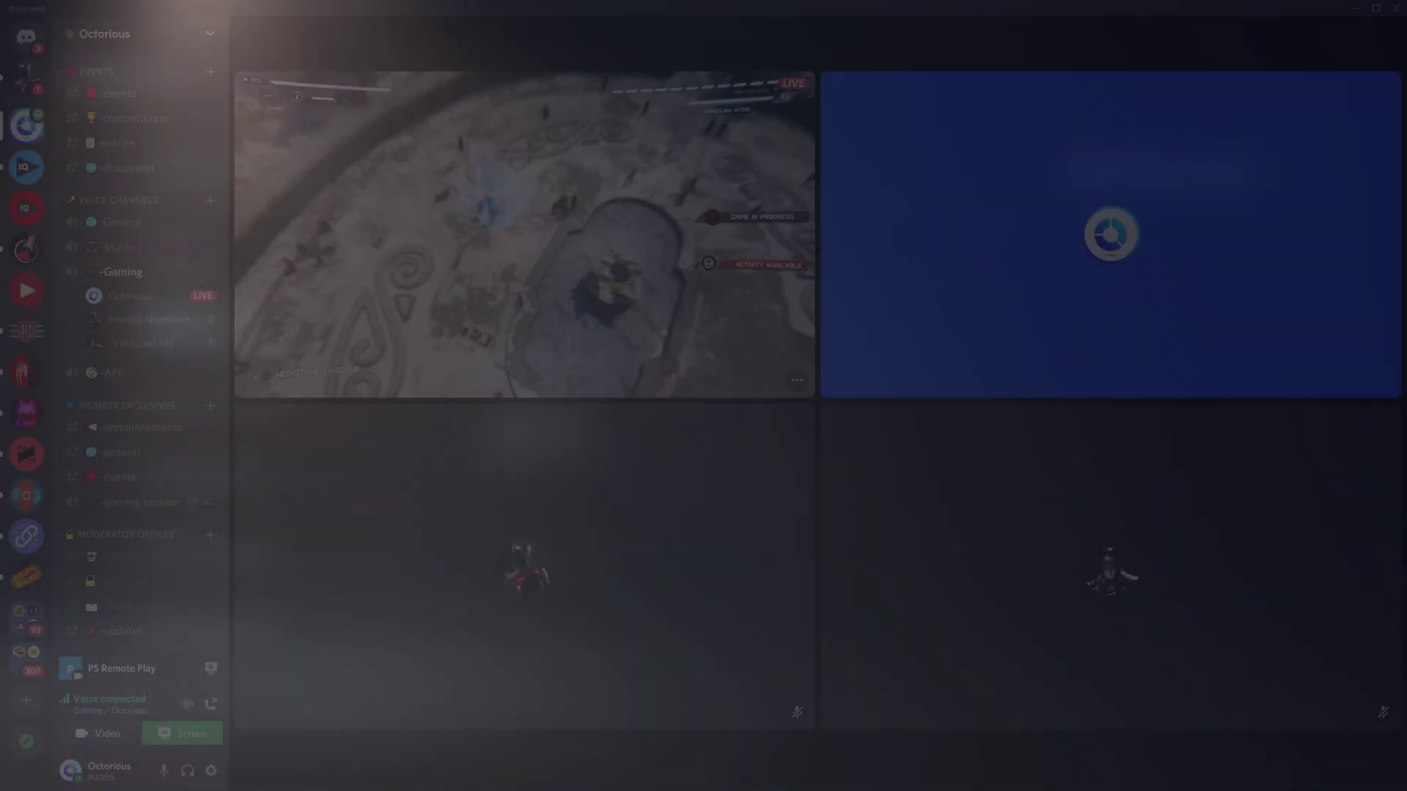